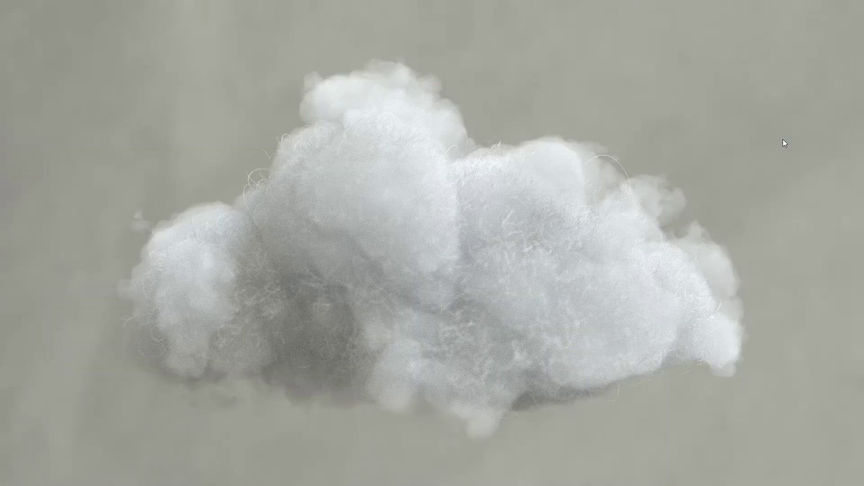
# Open the Houdini Apprentice page on the SideFX site in the browser.
pyautogui.press('Escape')
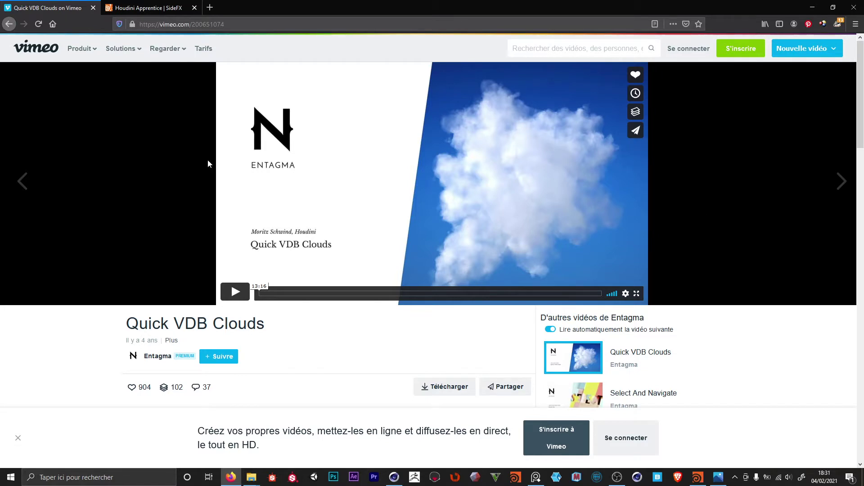
pyautogui.click(143, 8)
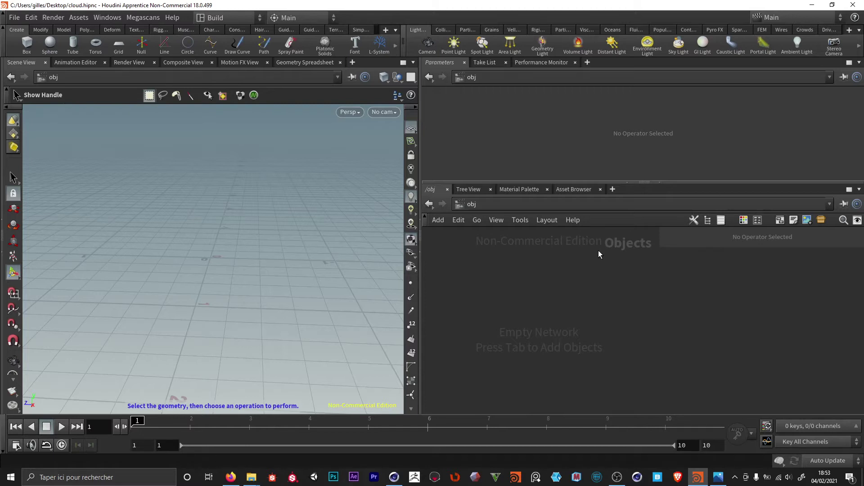
# In Houdini, collapse the parameter pane above the network editor and add a Geometry object to the scene.
pyautogui.click(627, 182)
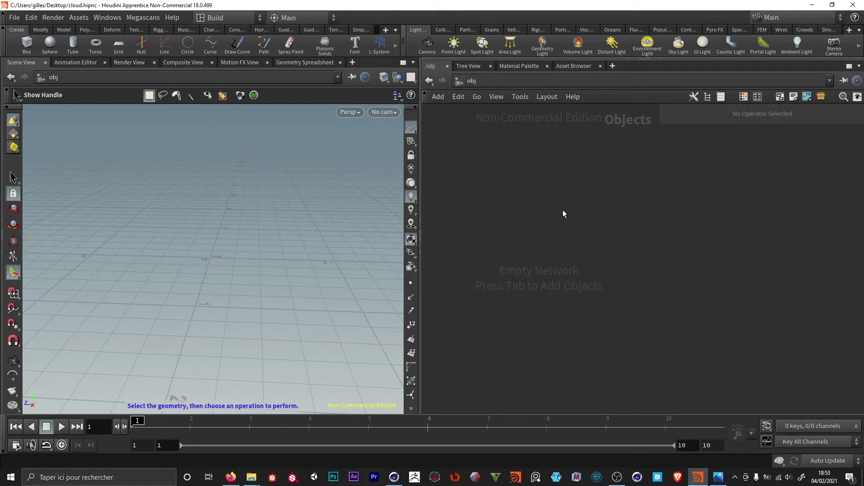
pyautogui.press('Tab')
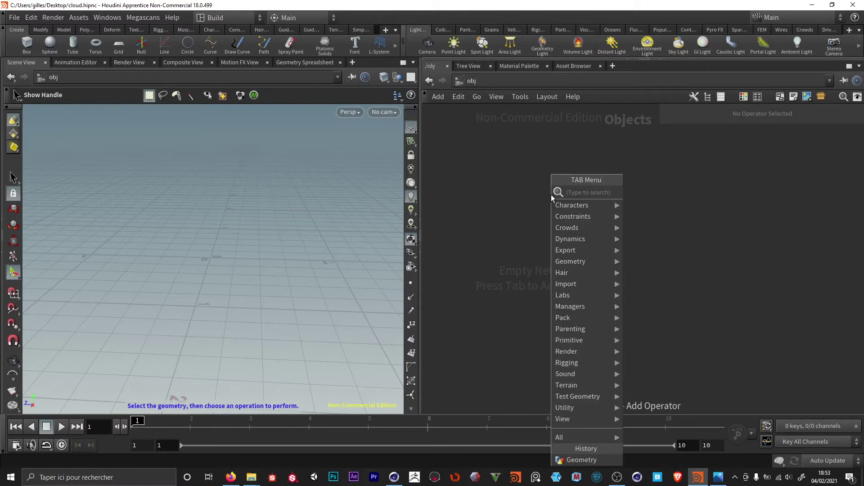
pyautogui.write('geo')
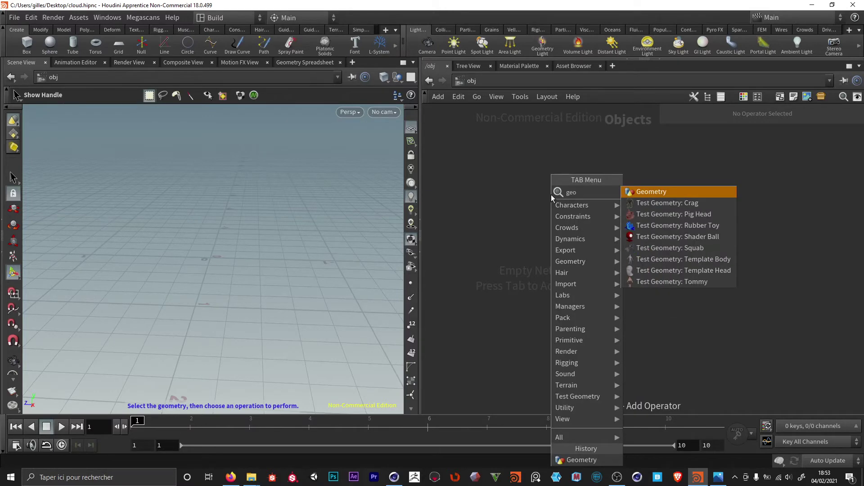
pyautogui.press('Return')
pyautogui.click(553, 199)
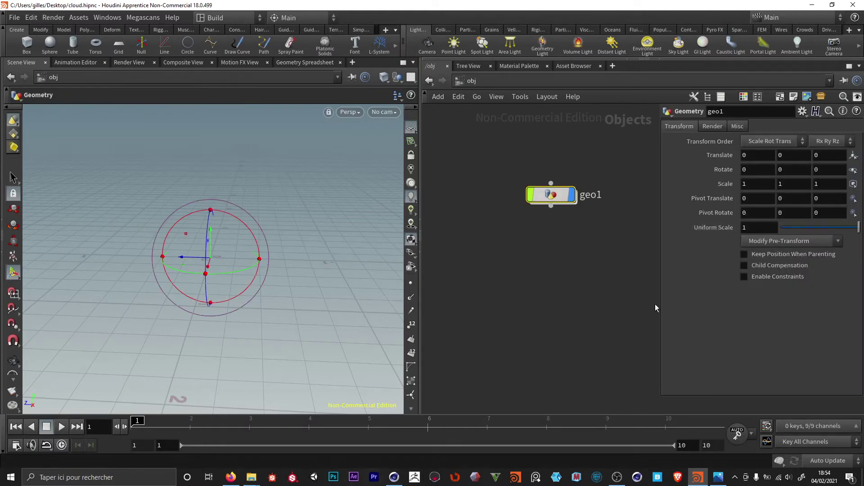
# Enter the new Geometry object's network, return to the object level and enter it again.
pyautogui.doubleClick(550, 199)
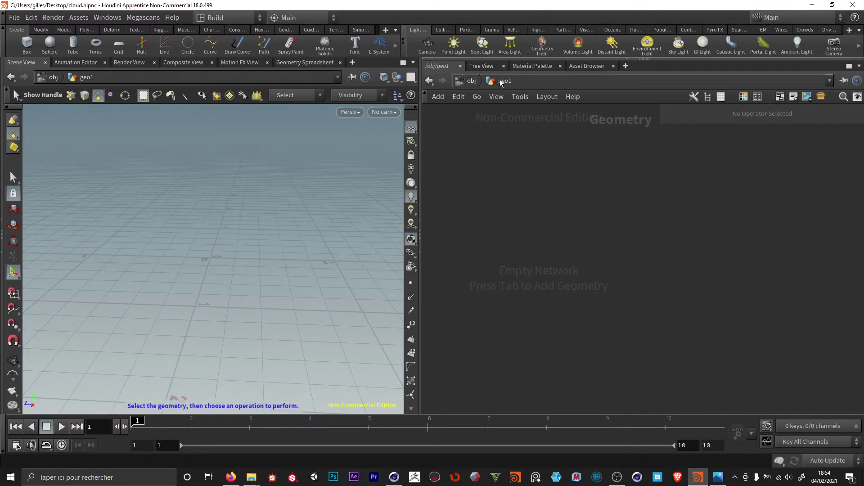
pyautogui.click(473, 81)
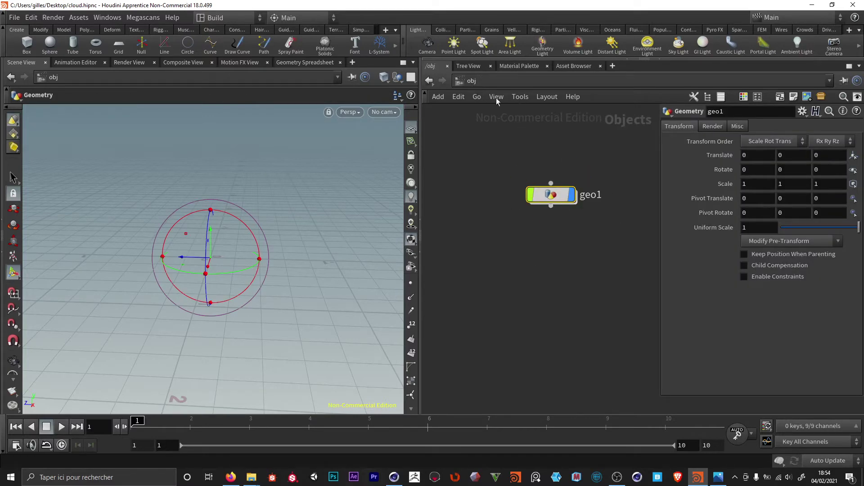
pyautogui.doubleClick(551, 194)
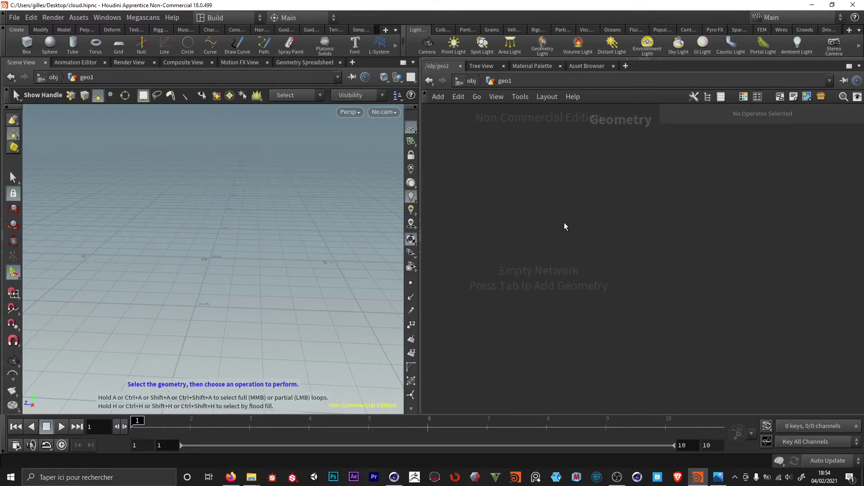
# Add a Sphere node to the geometry network and place it in the upper part of the network.
pyautogui.press('Tab')
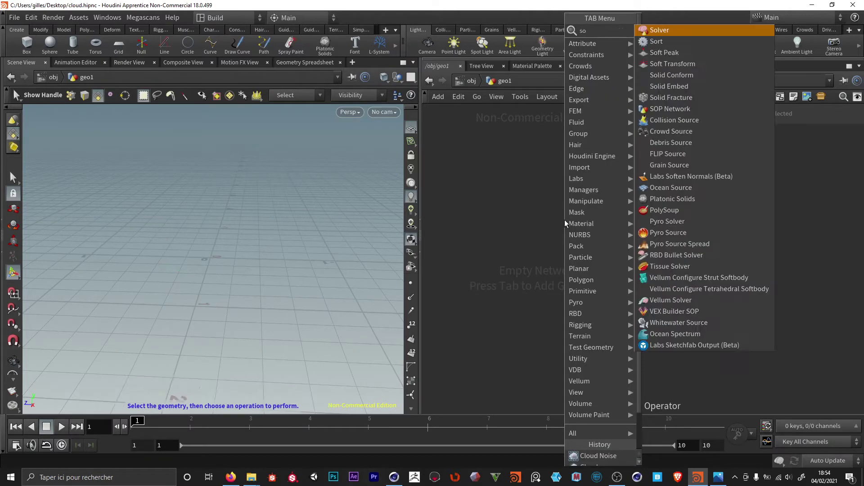
pyautogui.press('Return')
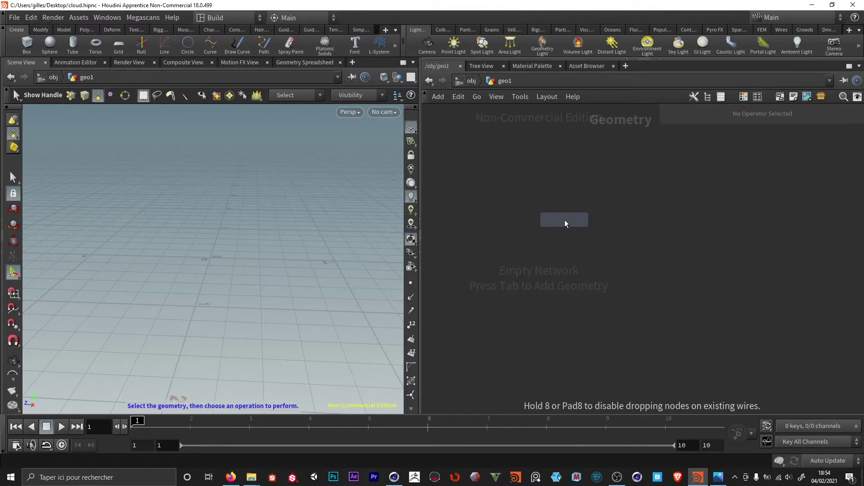
pyautogui.click(566, 224)
pyautogui.moveTo(538, 222); pyautogui.dragTo(539, 179)
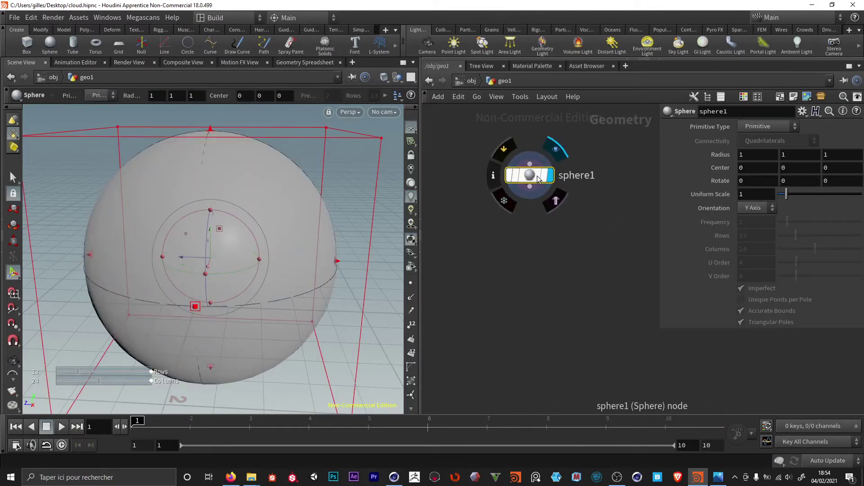
# Set the sphere's primitive type to Polygon and its frequency to 10.
pyautogui.click(784, 127)
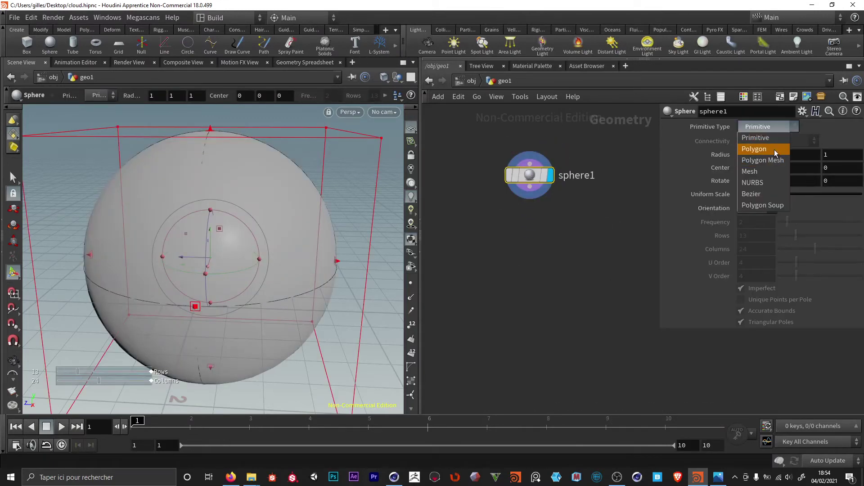
pyautogui.click(774, 149)
pyautogui.press('Escape')
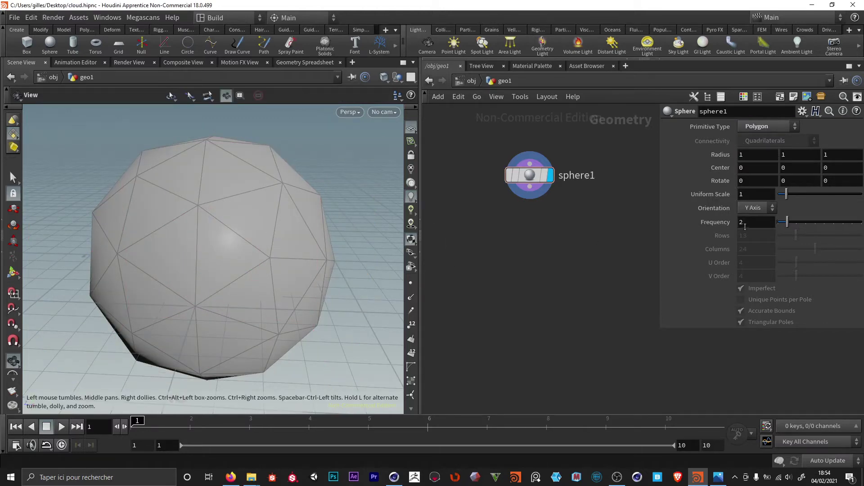
pyautogui.click(747, 227)
pyautogui.press('Return')
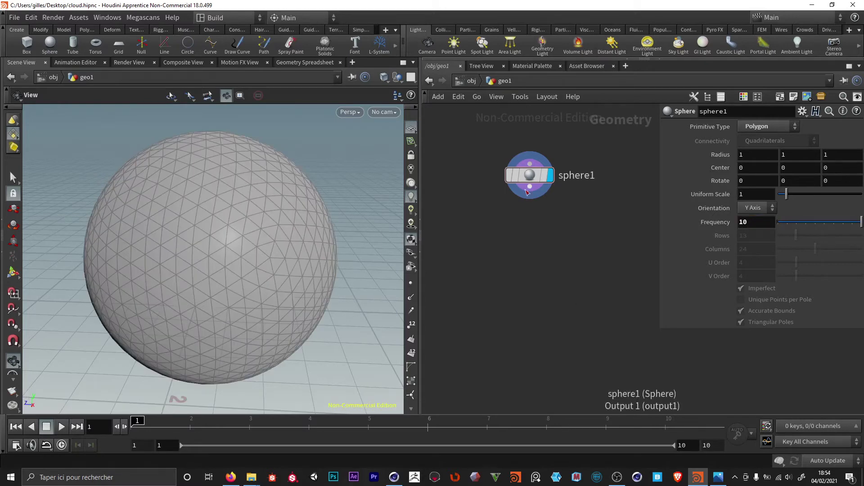
# Add a Mountain node connected to the sphere's output.
pyautogui.moveTo(530, 187); pyautogui.dragTo(529, 231)
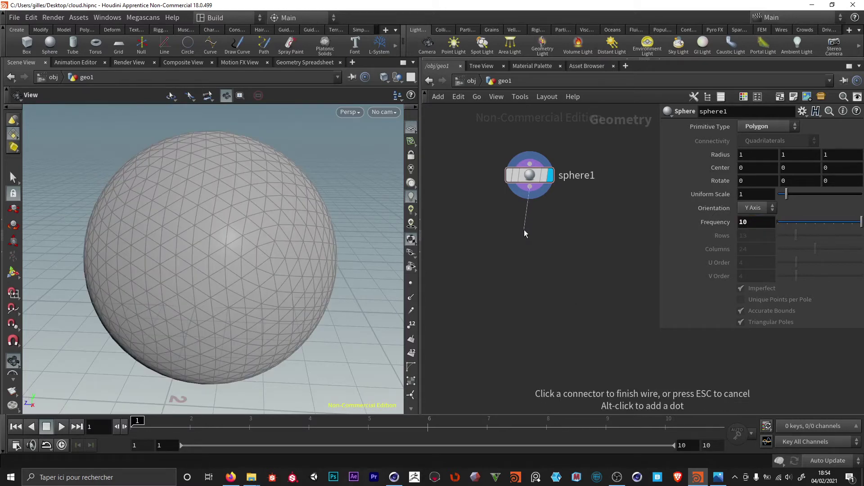
pyautogui.press('Tab')
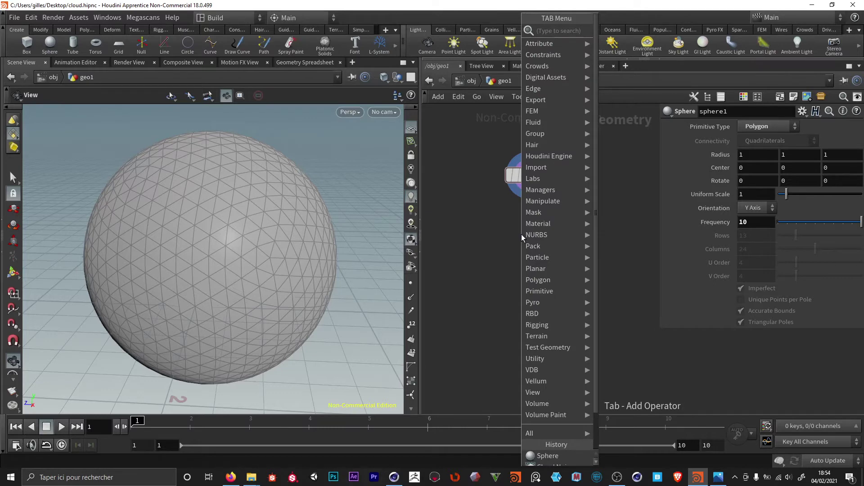
pyautogui.write('mou')
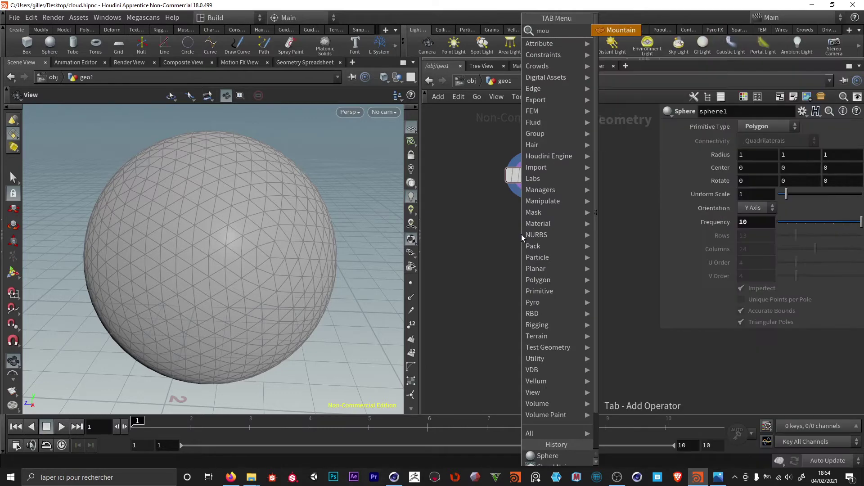
pyautogui.press('Return')
pyautogui.click(522, 235)
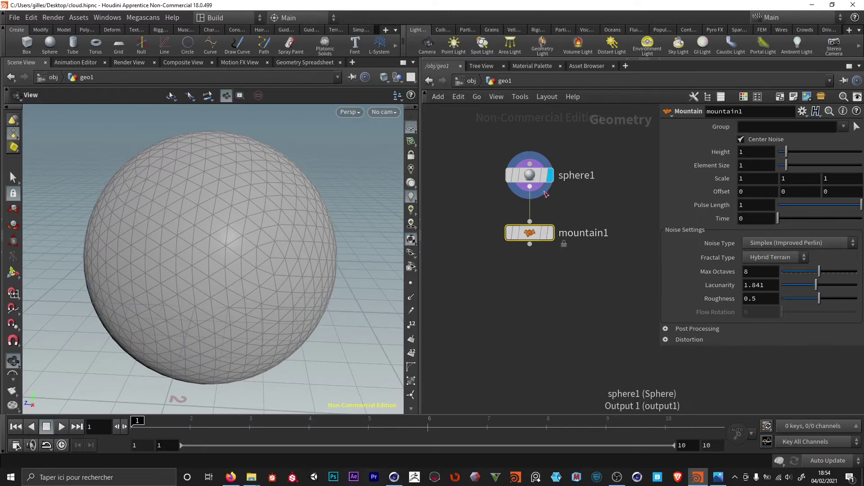
# Show the Mountain node's result in the viewport instead of the plain sphere.
pyautogui.press('p')
pyautogui.press('p')
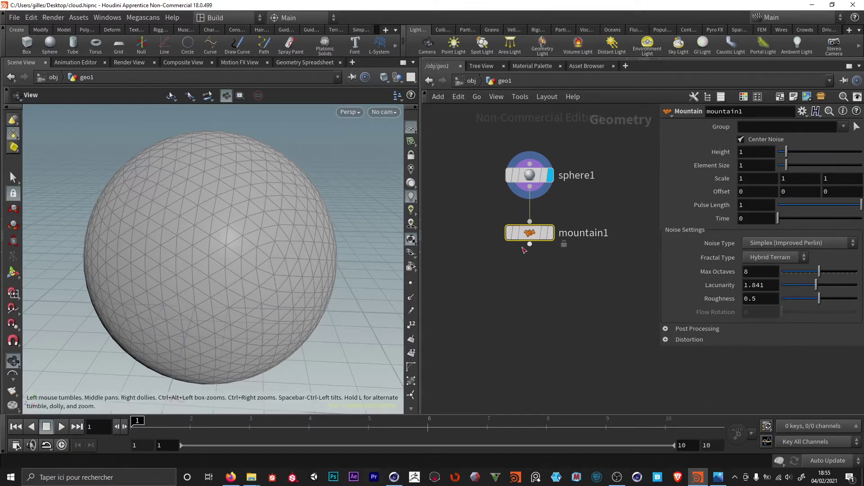
pyautogui.moveTo(545, 230)
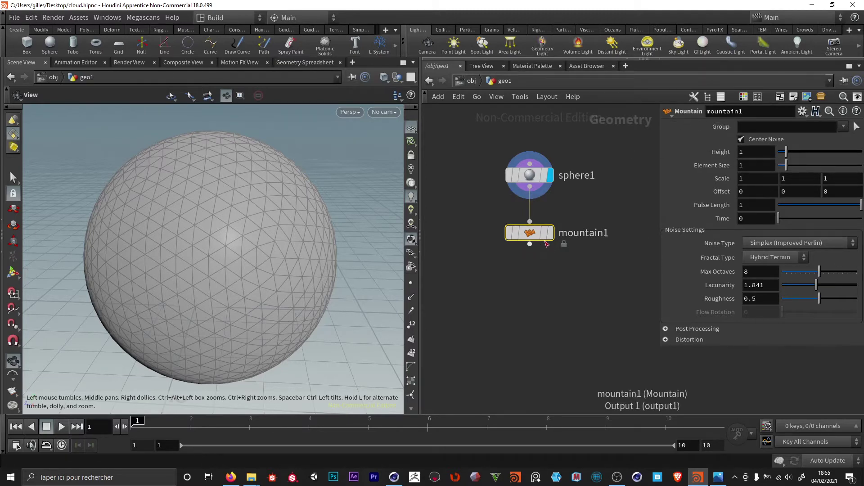
pyautogui.moveTo(551, 182)
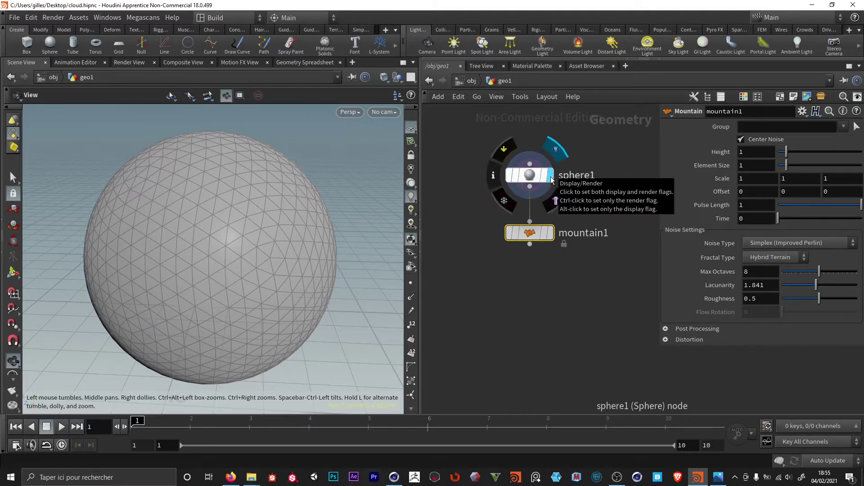
pyautogui.click(551, 237)
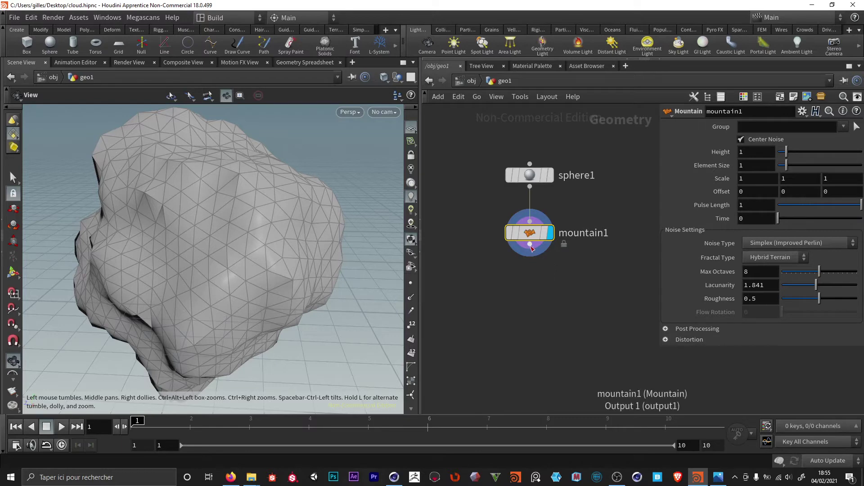
# Add a Transform node after the Mountain node and make it the displayed node.
pyautogui.click(531, 245)
pyautogui.press('Tab')
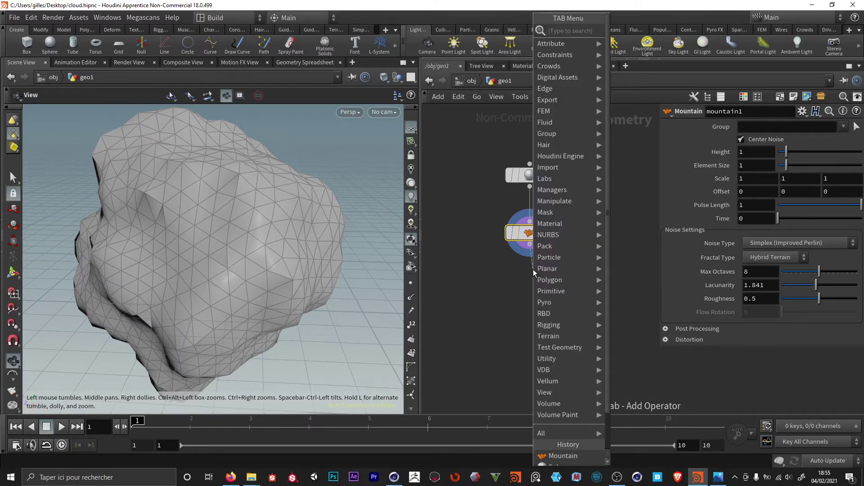
pyautogui.press('Escape')
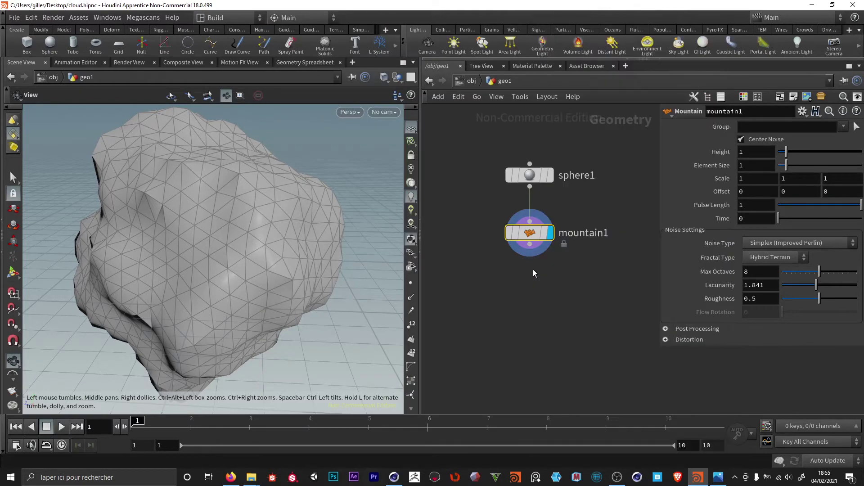
pyautogui.click(533, 269)
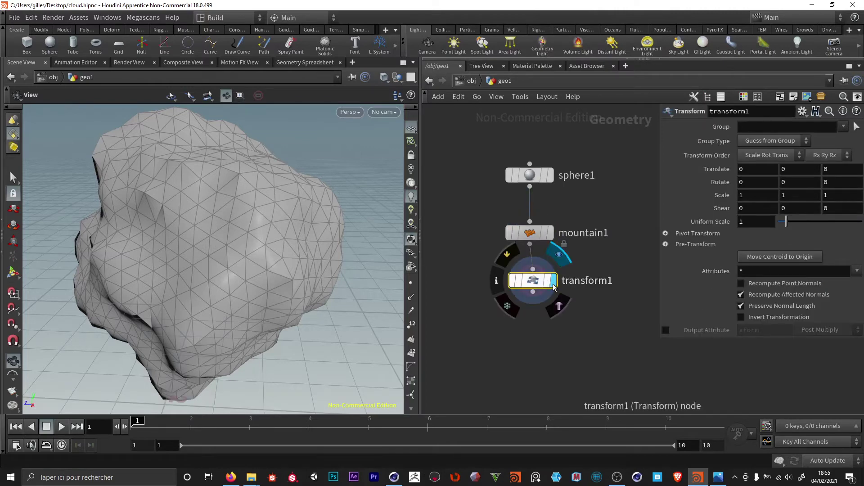
pyautogui.moveTo(274, 272); pyautogui.dragTo(275, 223)
# Flatten the shape by setting the Transform node's scale to 0.4 in X and 0.6 in Y.
pyautogui.click(762, 197)
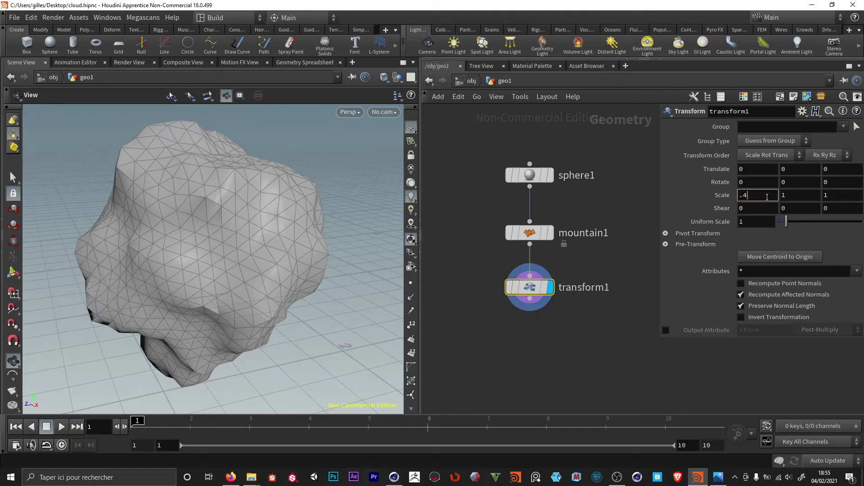
pyautogui.write('.4')
pyautogui.click(795, 197)
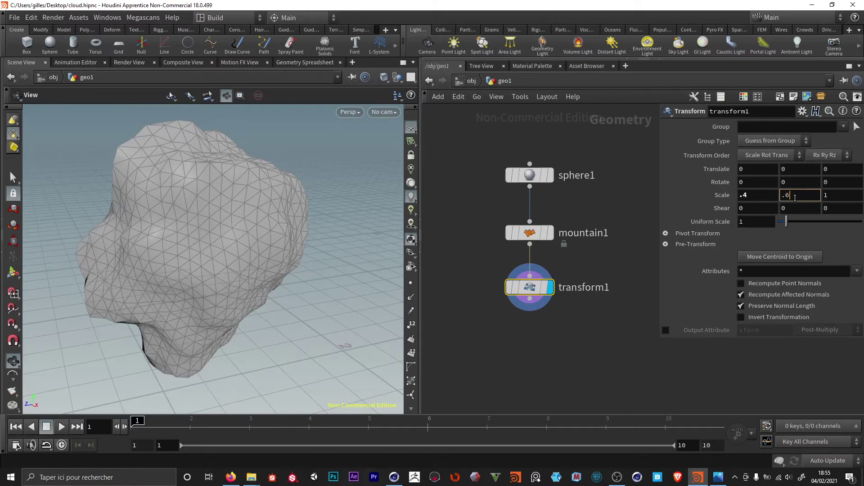
pyautogui.write('.6')
pyautogui.press('Return')
pyautogui.moveTo(235, 256); pyautogui.dragTo(343, 252)
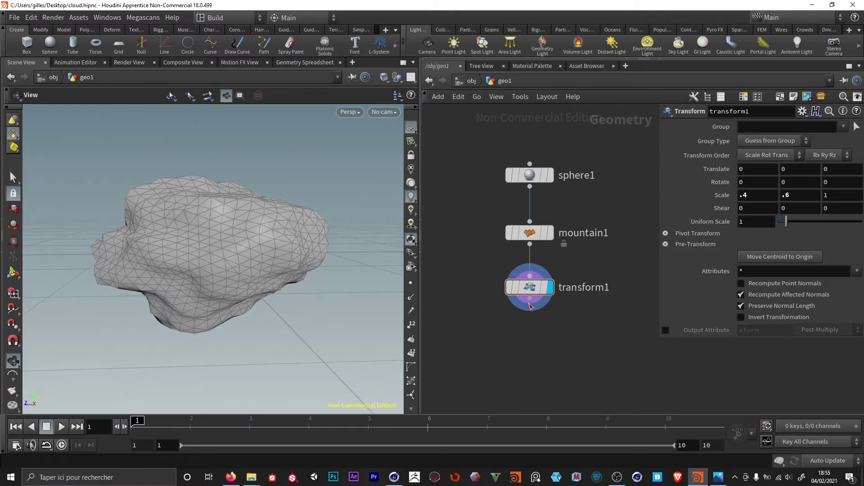
# Add a Cloud node connected to the Transform node's output.
pyautogui.moveTo(530, 299); pyautogui.dragTo(526, 339)
pyautogui.click(526, 339)
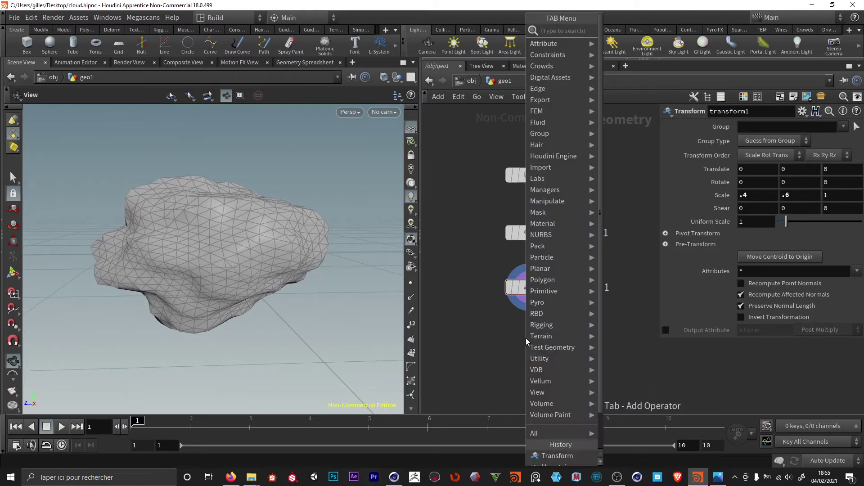
pyautogui.write('cloud')
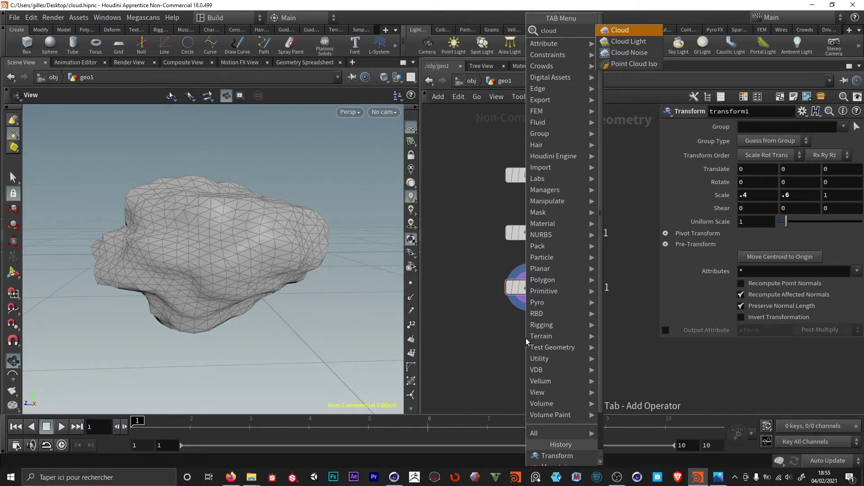
pyautogui.press('Return')
pyautogui.click(526, 338)
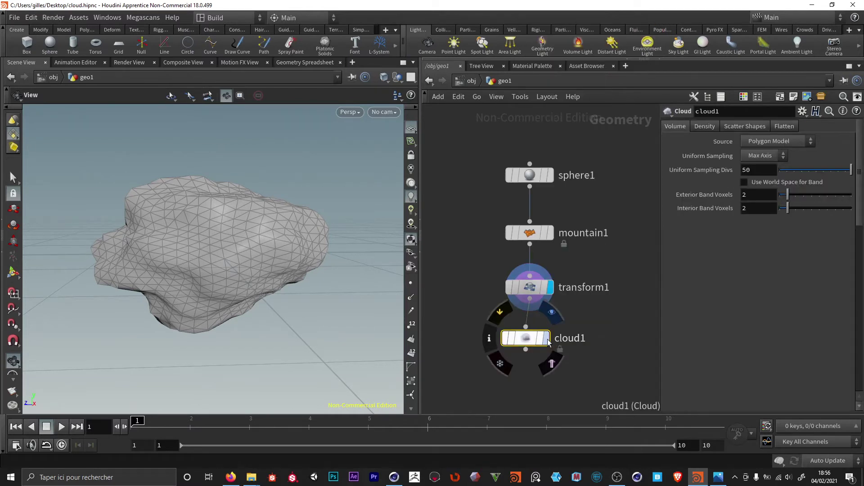
# Display the Cloud node's volume in the viewport and compare it with the Transform node's mesh.
pyautogui.click(545, 340)
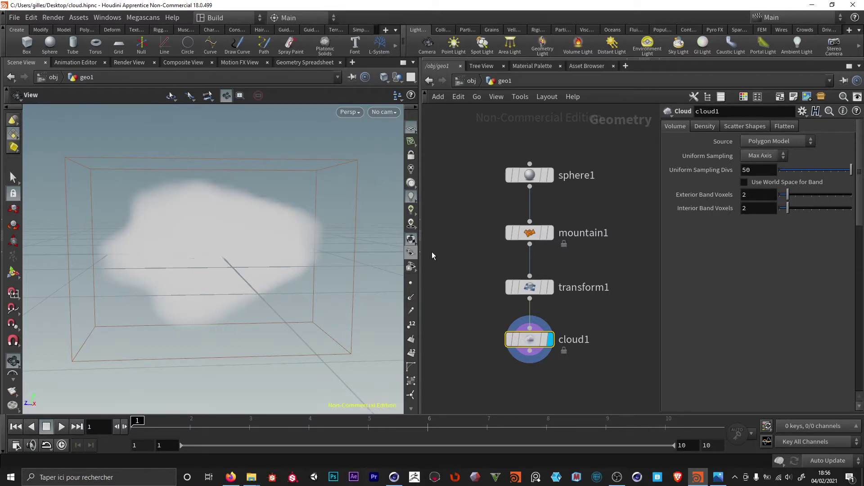
pyautogui.click(549, 289)
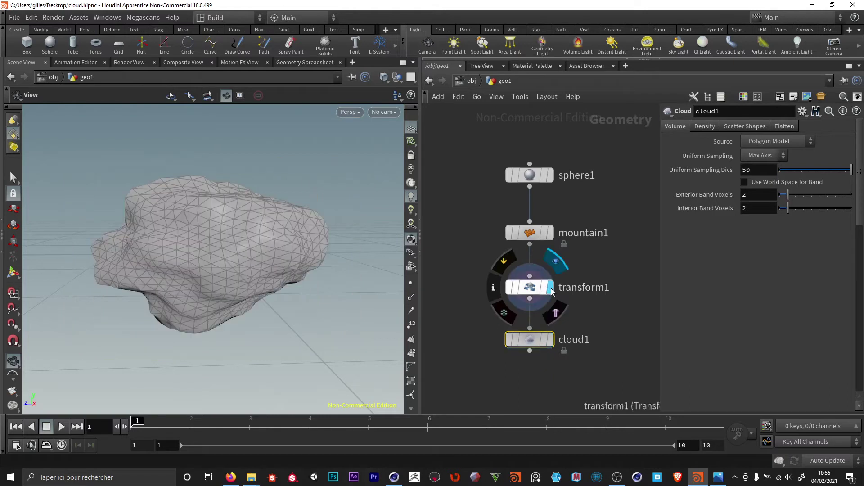
pyautogui.click(552, 345)
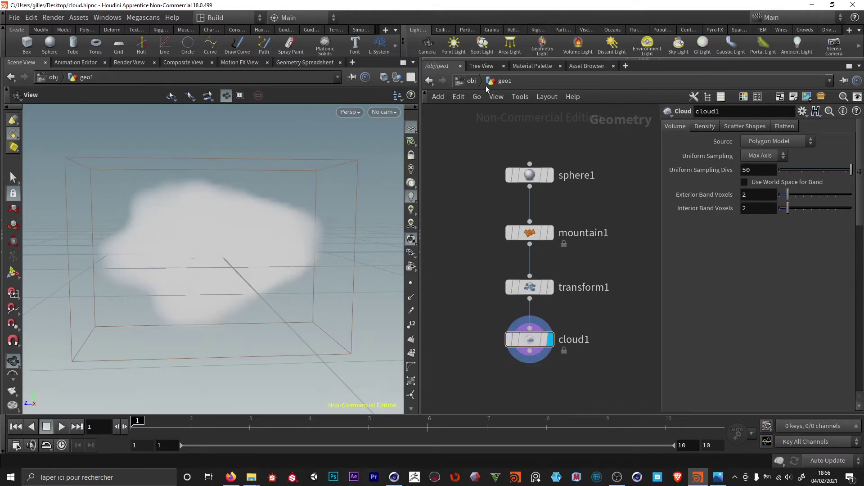
# Add a distant light above the cloud at object level and tilt it about -56 degrees in X so it lights the cloud diagonally.
pyautogui.click(470, 82)
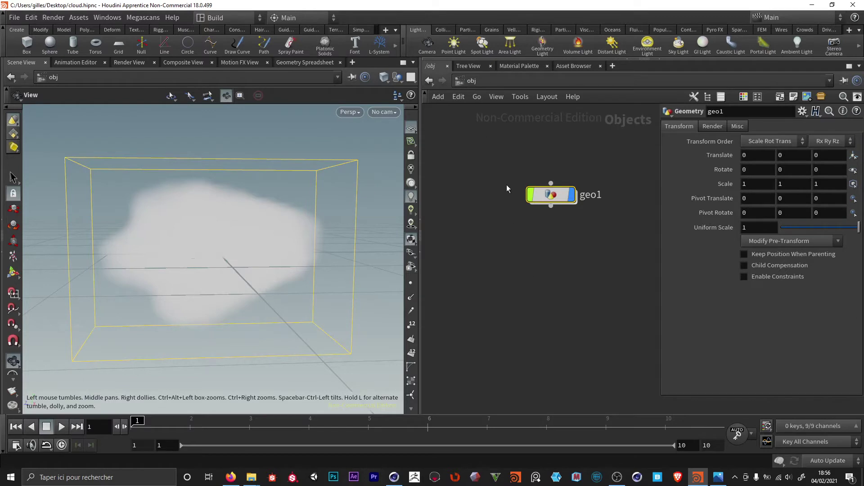
pyautogui.click(579, 266)
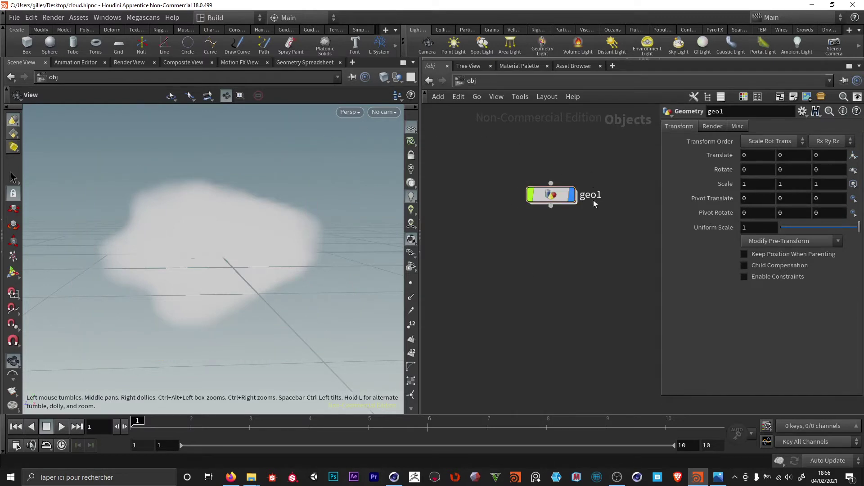
pyautogui.click(613, 43)
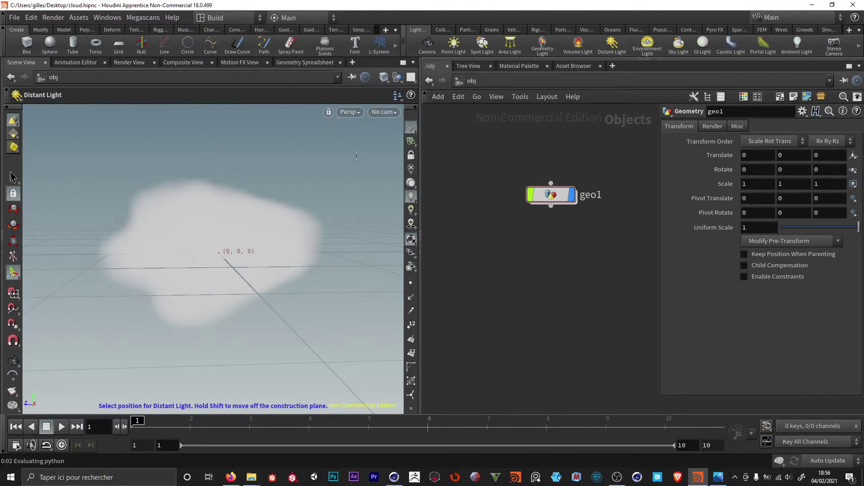
pyautogui.click(234, 167)
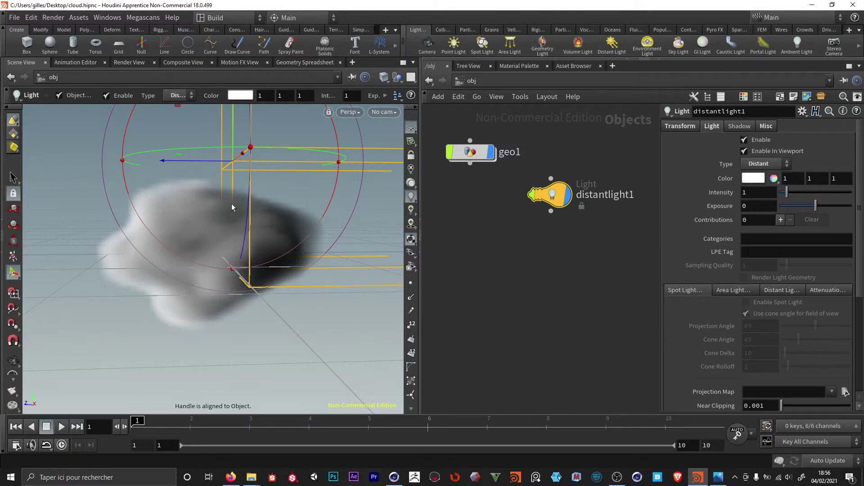
pyautogui.moveTo(336, 206)
pyautogui.mouseDown()
pyautogui.moveTo(292, 252)
pyautogui.moveTo(252, 265)
pyautogui.mouseUp()
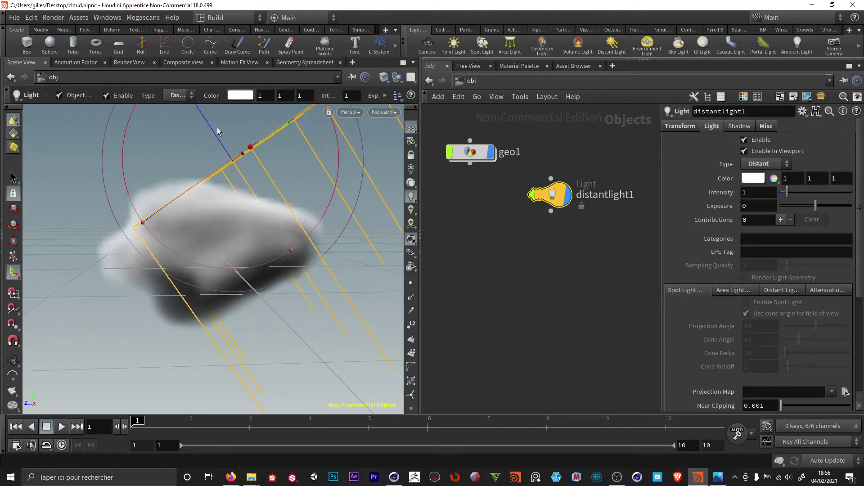
pyautogui.moveTo(217, 128)
pyautogui.mouseDown()
pyautogui.moveTo(196, 107)
pyautogui.moveTo(211, 124)
pyautogui.mouseUp()
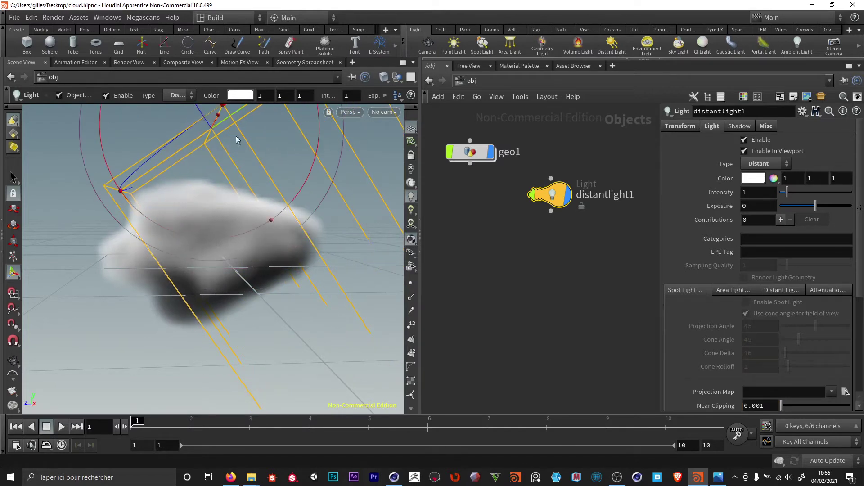
# Move the distant light far away from the cloud by setting its X translation to 1000.
pyautogui.moveTo(476, 162)
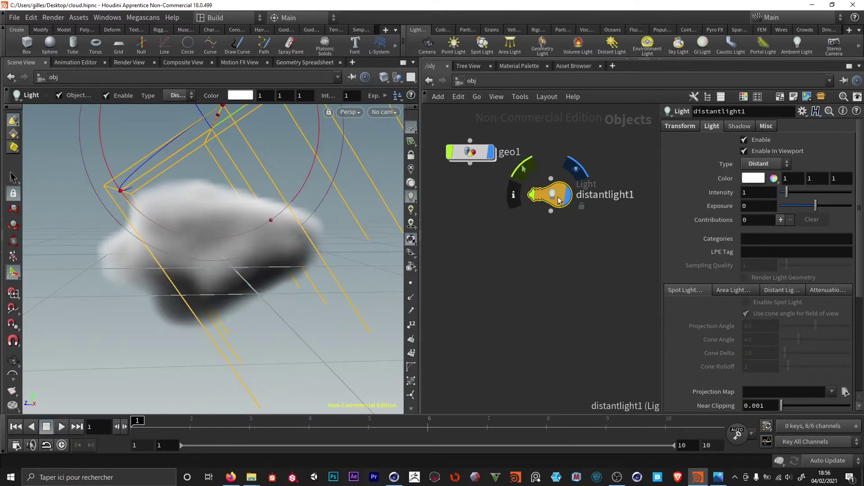
pyautogui.click(680, 126)
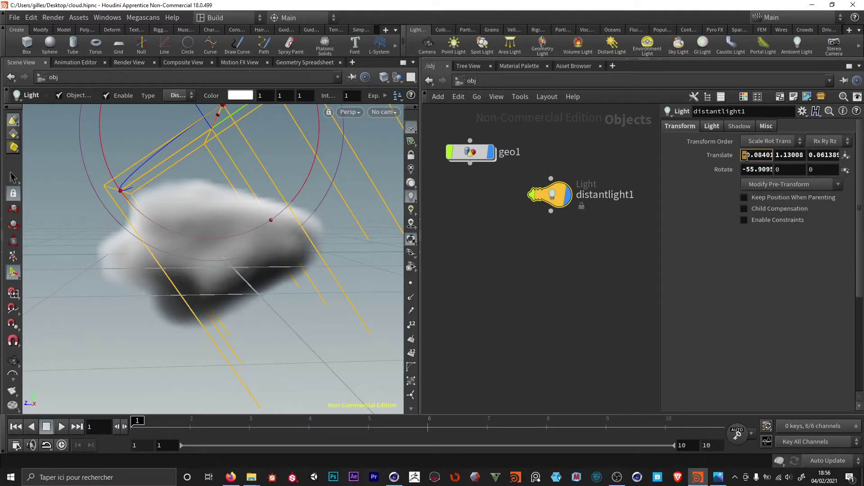
pyautogui.doubleClick(746, 155)
pyautogui.write('1000')
pyautogui.press('Return')
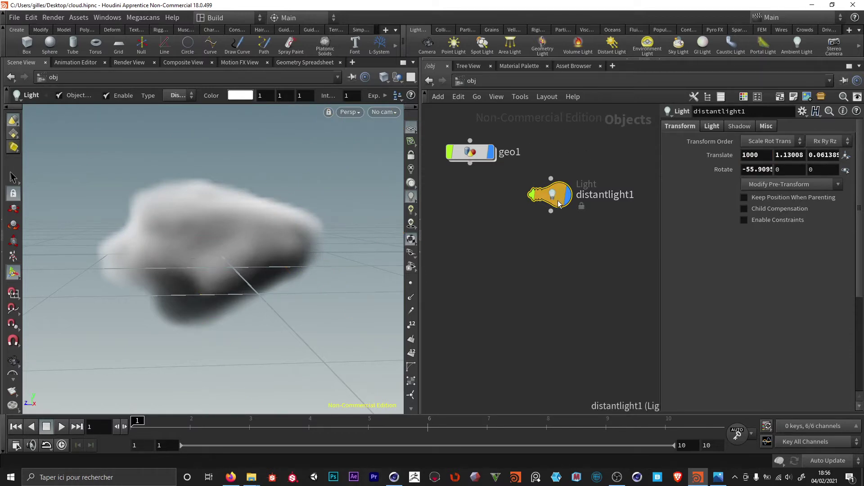
pyautogui.moveTo(568, 199)
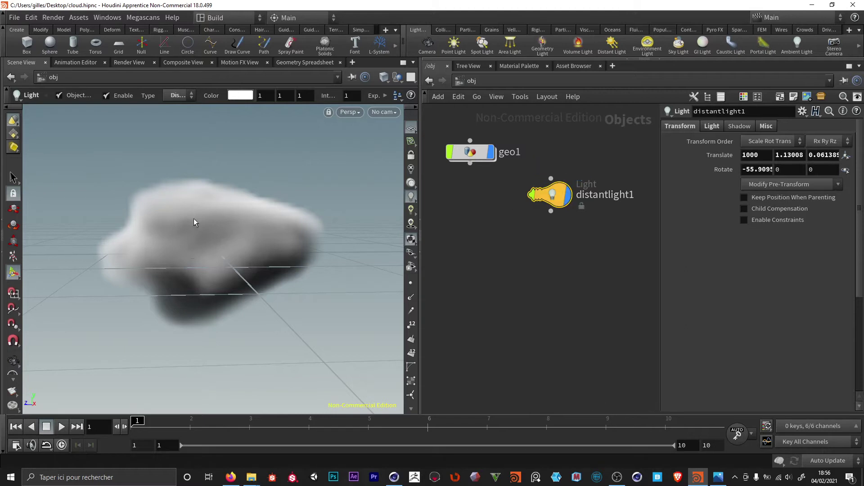
# Return inside geo1 and select the cloud1 node to inspect its volume up close.
pyautogui.doubleClick(472, 153)
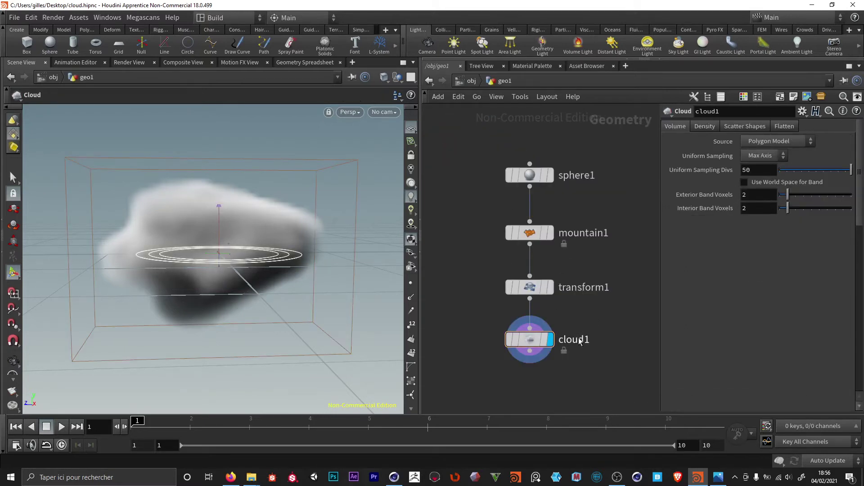
pyautogui.click(530, 342)
pyautogui.scroll(5, 228, 197)
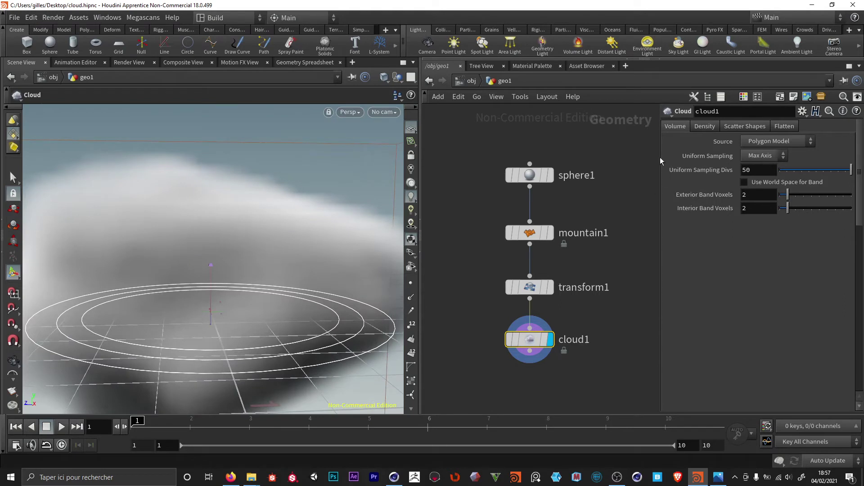
# Try a Uniform Sampling Divs value of 150 on the Cloud node and inspect the volume's detail.
pyautogui.click(742, 170)
pyautogui.click(742, 170)
pyautogui.write('1')
pyautogui.press('Return')
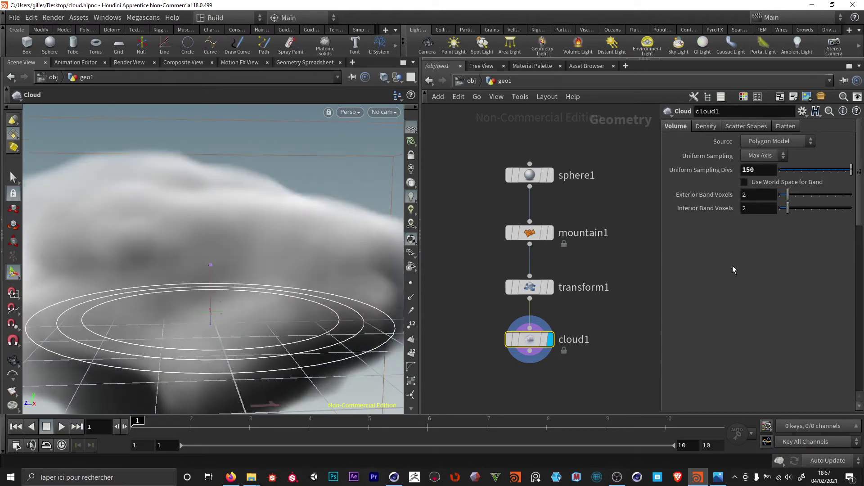
pyautogui.press('Escape')
pyautogui.moveTo(243, 252)
pyautogui.mouseDown()
pyautogui.moveTo(252, 243)
pyautogui.moveTo(249, 255)
pyautogui.mouseUp()
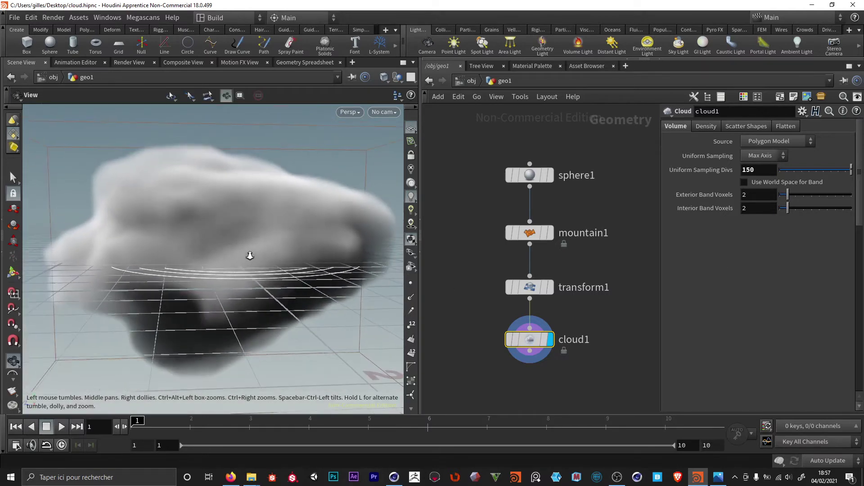
pyautogui.press('Return')
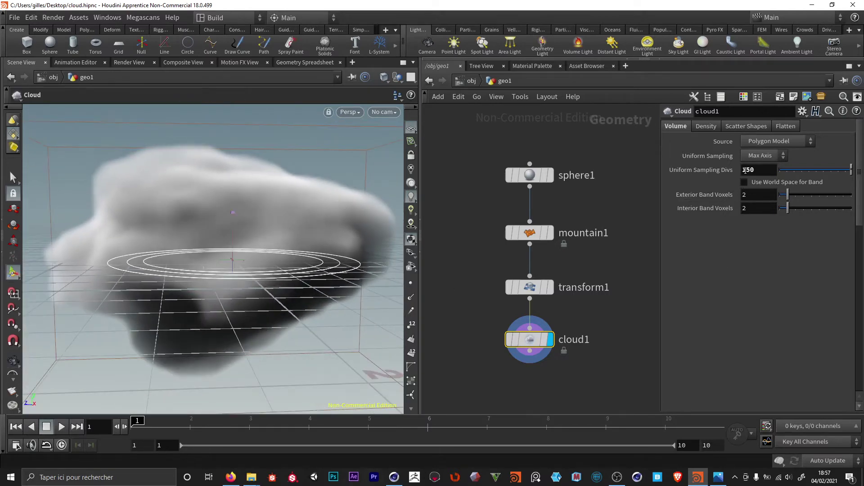
# Set the Cloud node's Uniform Sampling Divs back to 50.
pyautogui.moveTo(746, 170); pyautogui.dragTo(708, 171)
pyautogui.press('BackSpace')
pyautogui.press('Return')
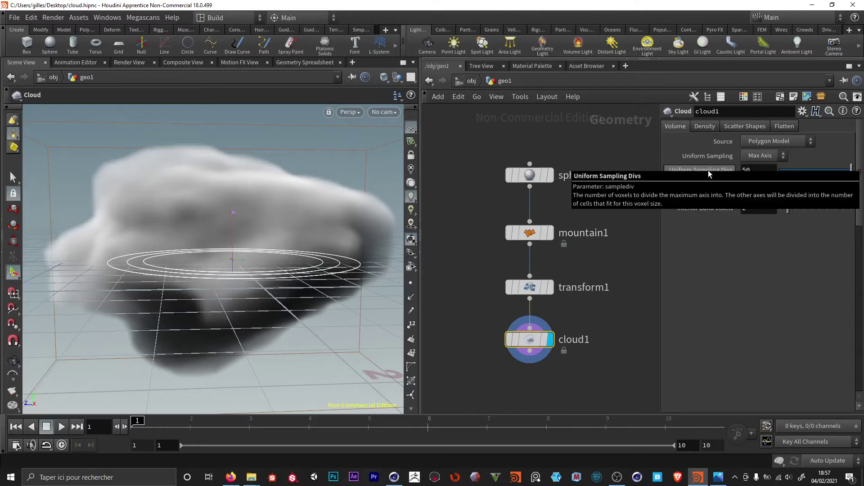
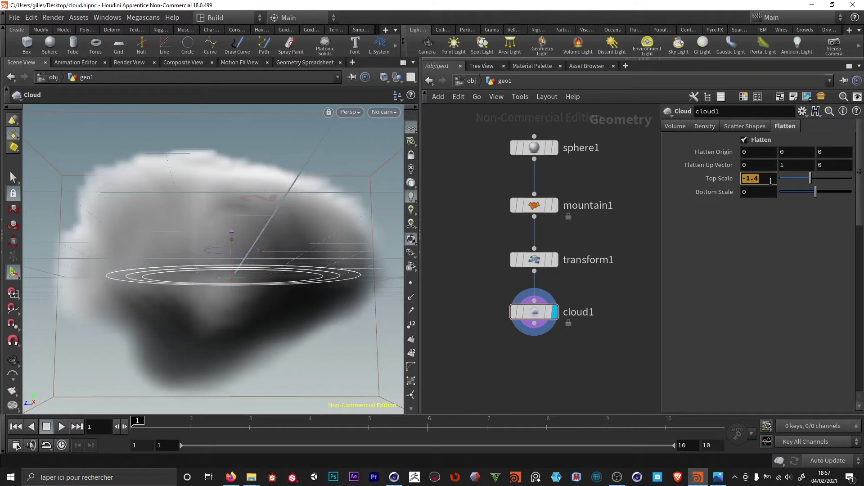
# Set the Cloud node's flatten Top Scale to 0 and Bottom Scale to about 2.6 to flatten the cloud's underside.
pyautogui.write('0')
pyautogui.press('Return')
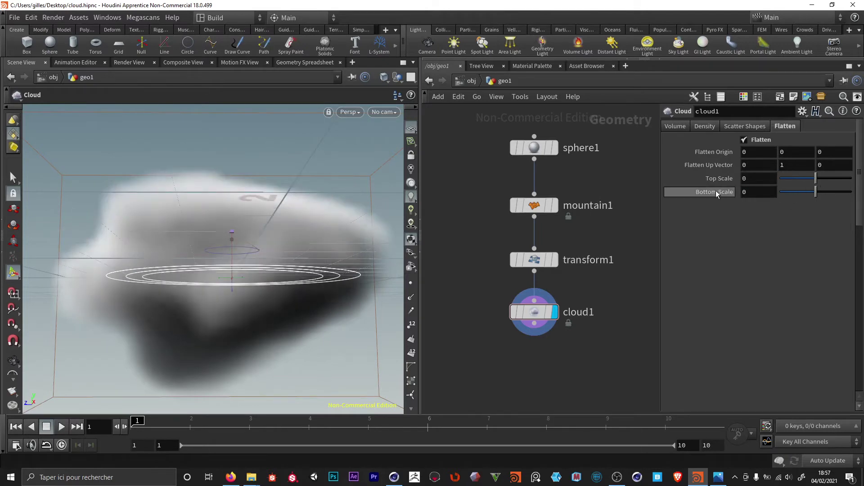
pyautogui.moveTo(816, 195); pyautogui.dragTo(826, 190)
pyautogui.hotkey('ctrl', 'z')
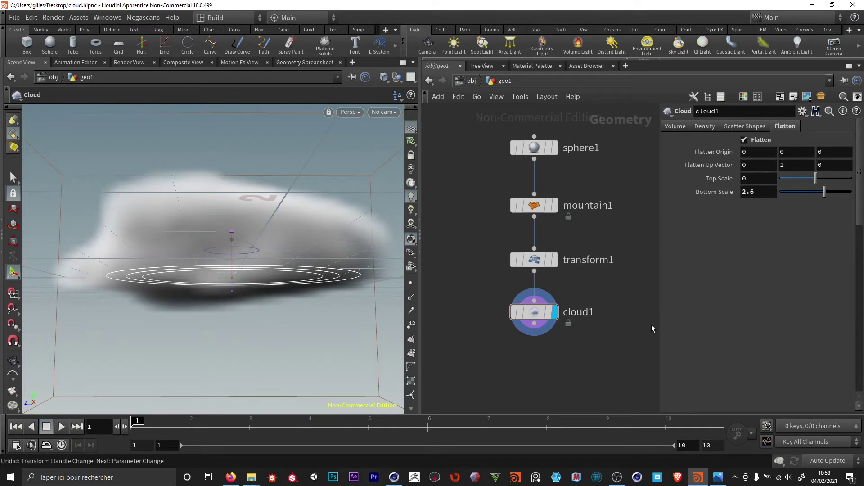
pyautogui.press('Escape')
pyautogui.moveTo(222, 308); pyautogui.dragTo(270, 293)
pyautogui.press('Return')
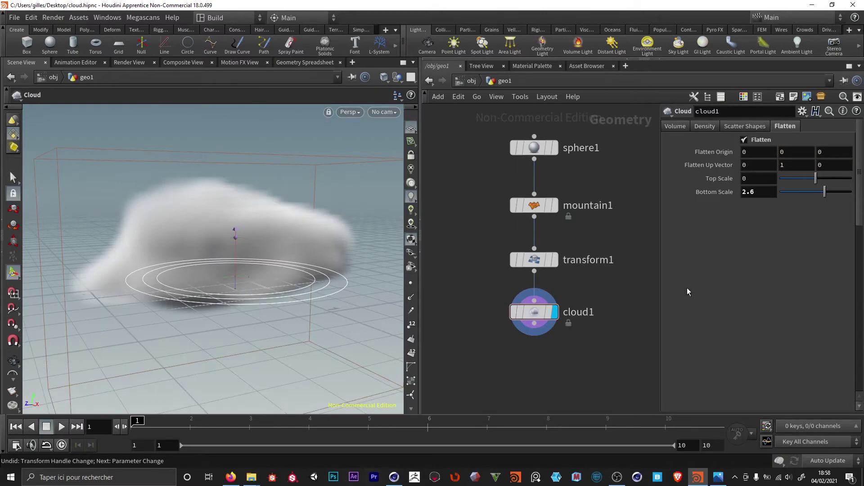
# Turn on Visualize As Polygons in the Cloud node's scatter shape settings, comparing the polygon and volume displays.
pyautogui.click(745, 127)
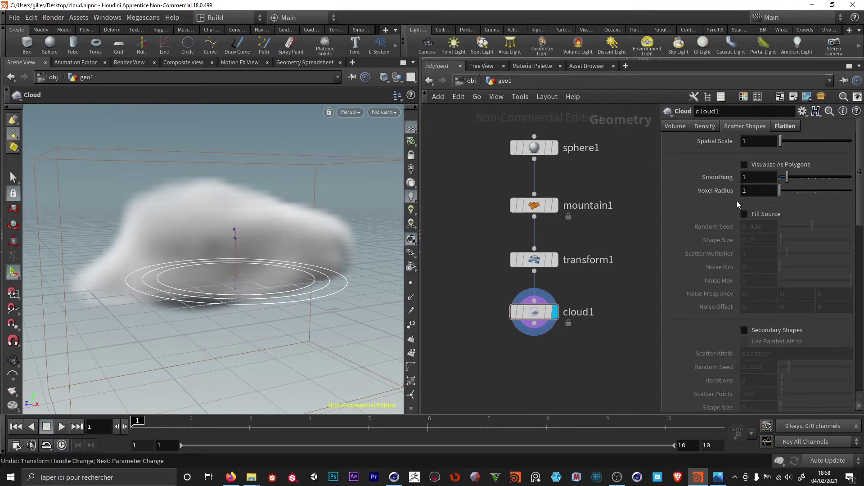
pyautogui.click(744, 165)
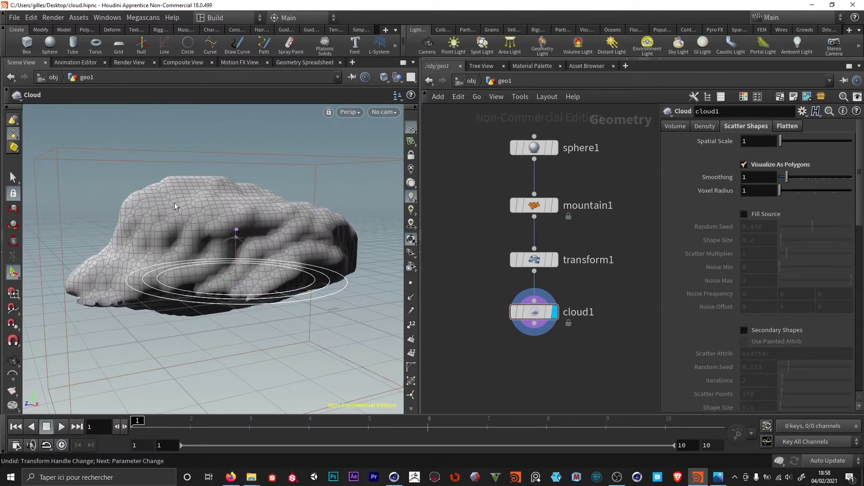
pyautogui.click(744, 165)
pyautogui.click(744, 165)
pyautogui.click(743, 164)
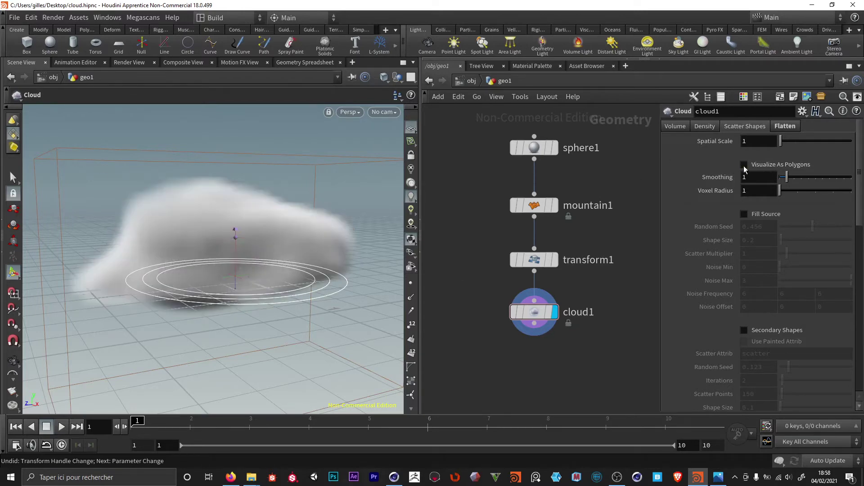
pyautogui.click(744, 165)
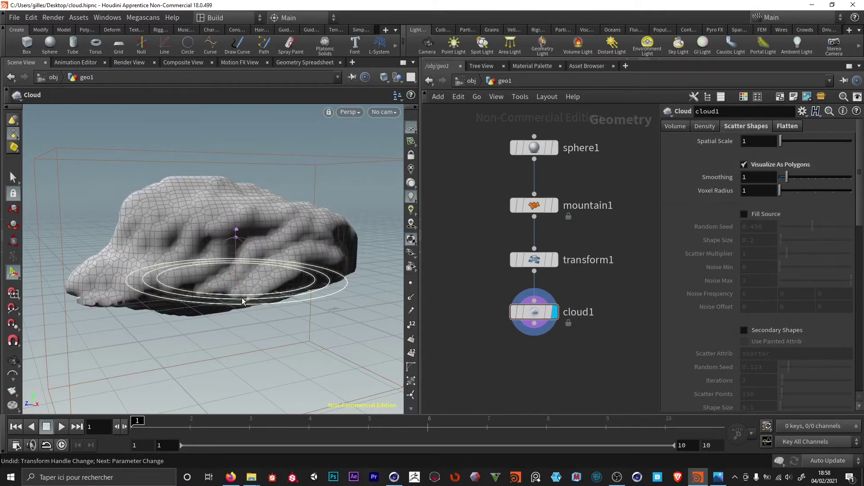
# Enable Fill Source on the Cloud node and inspect the scattered puffs from another angle.
pyautogui.click(743, 215)
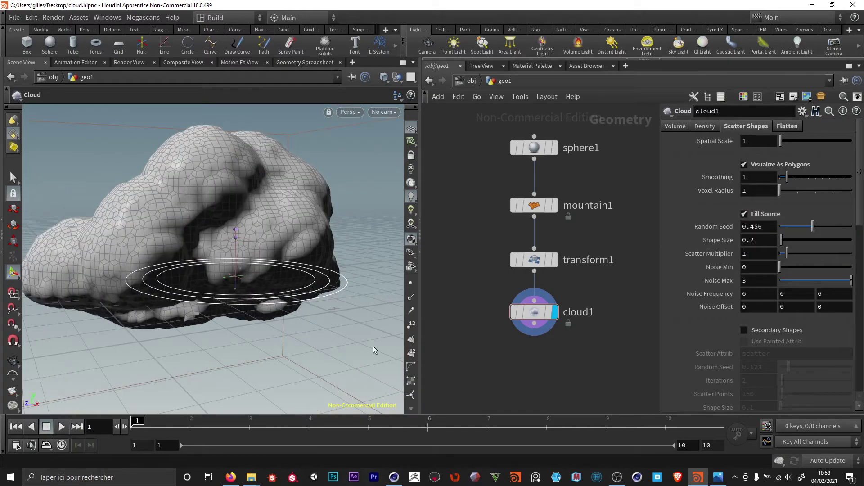
pyautogui.press('Escape')
pyautogui.moveTo(372, 350); pyautogui.dragTo(172, 236)
pyautogui.press('Return')
# Turn off Visualize As Polygons and undo the accidental handle change on the cloud.
pyautogui.click(744, 165)
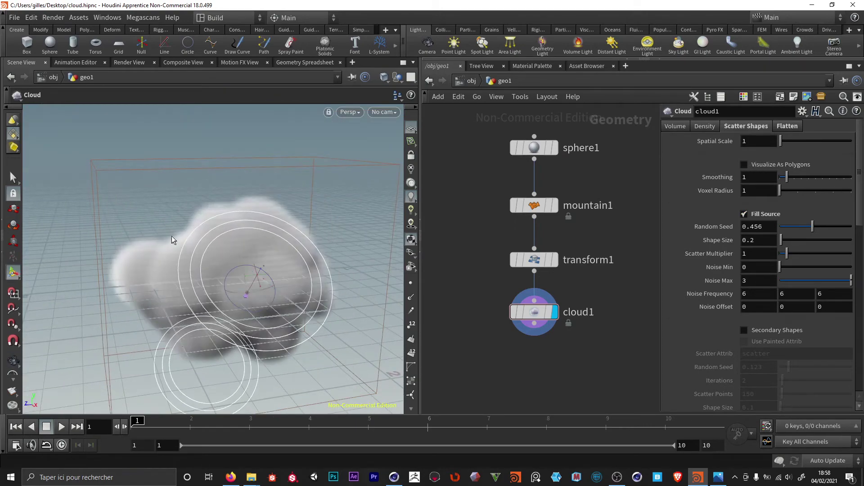
pyautogui.hotkey('ctrl', 'z')
pyautogui.press('Escape')
pyautogui.moveTo(228, 333); pyautogui.dragTo(241, 315)
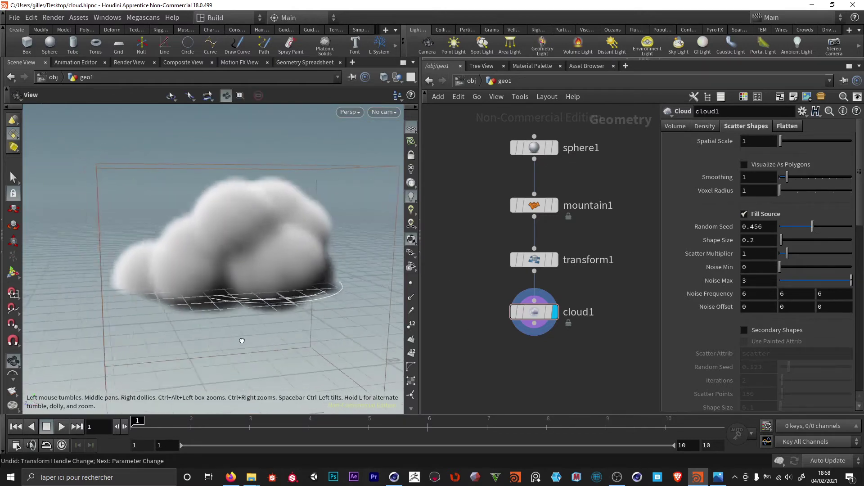
pyautogui.press('Return')
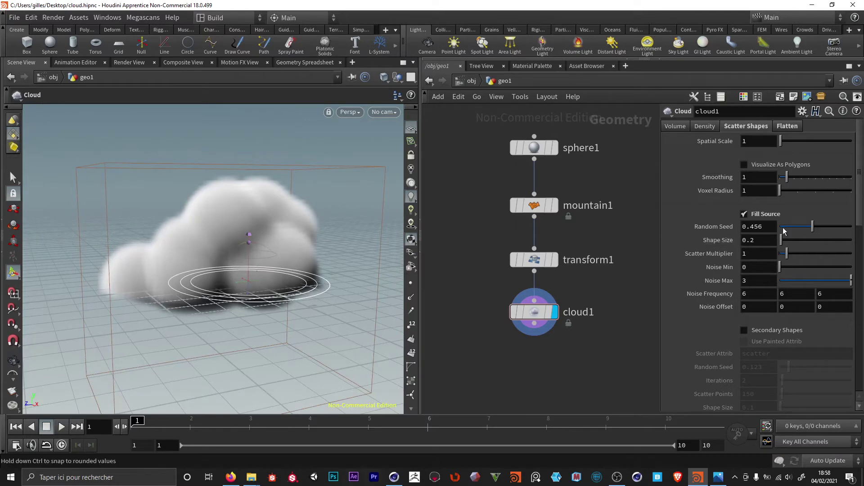
# Set the Fill Source random seed to about 0.748 and its shape size to 0.1.
pyautogui.moveTo(805, 228); pyautogui.dragTo(834, 227)
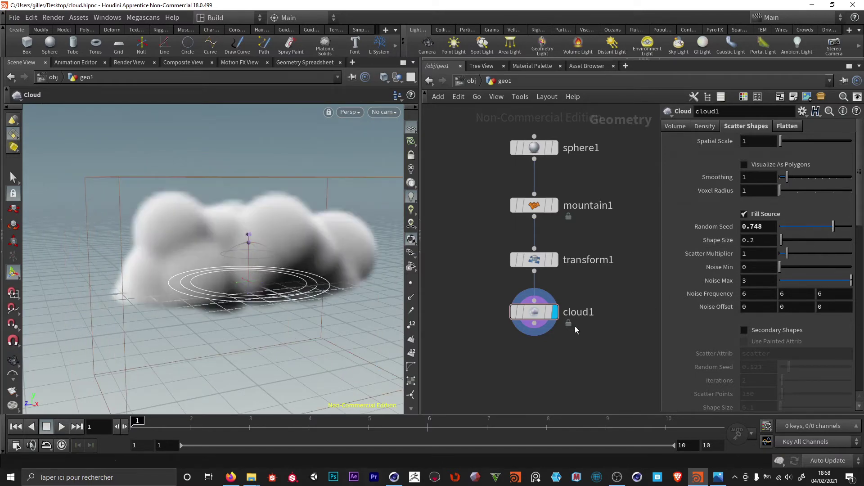
pyautogui.click(760, 242)
pyautogui.write('1')
pyautogui.press('Return')
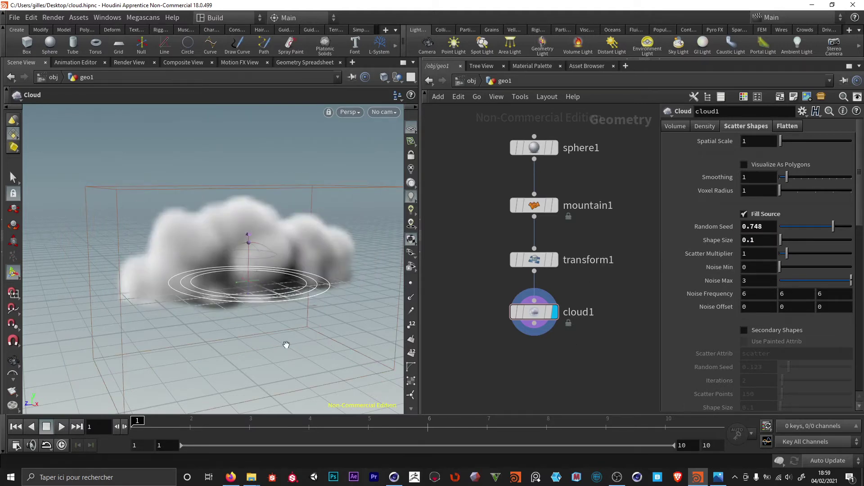
pyautogui.press('Escape')
pyautogui.moveTo(336, 158); pyautogui.dragTo(211, 346)
pyautogui.press('h')
pyautogui.press('Return')
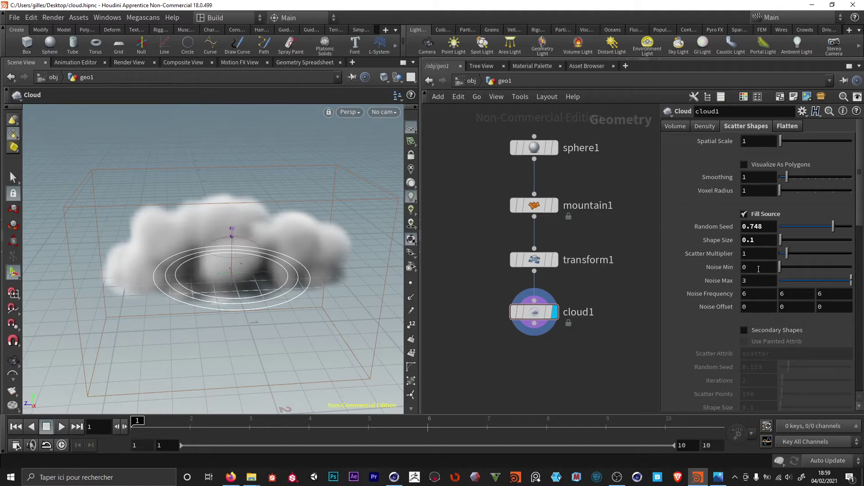
pyautogui.moveTo(860, 171); pyautogui.dragTo(857, 217)
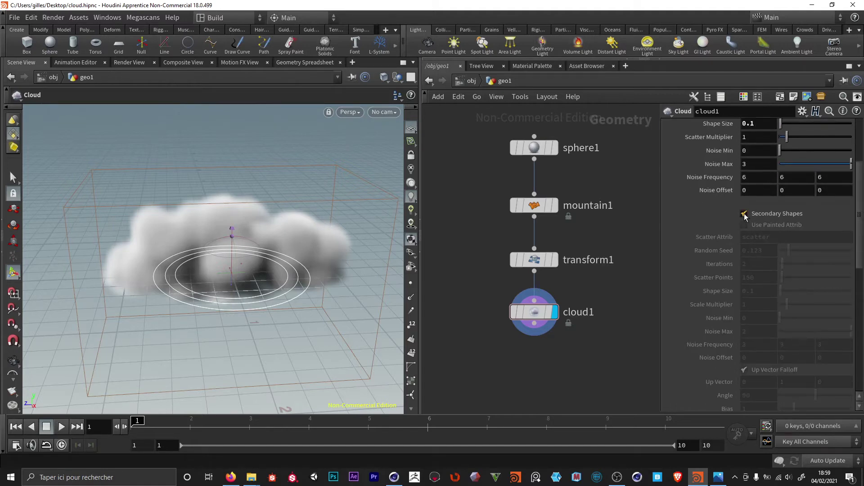
pyautogui.click(744, 214)
pyautogui.click(745, 215)
pyautogui.click(744, 215)
pyautogui.moveTo(860, 205); pyautogui.dragTo(860, 152)
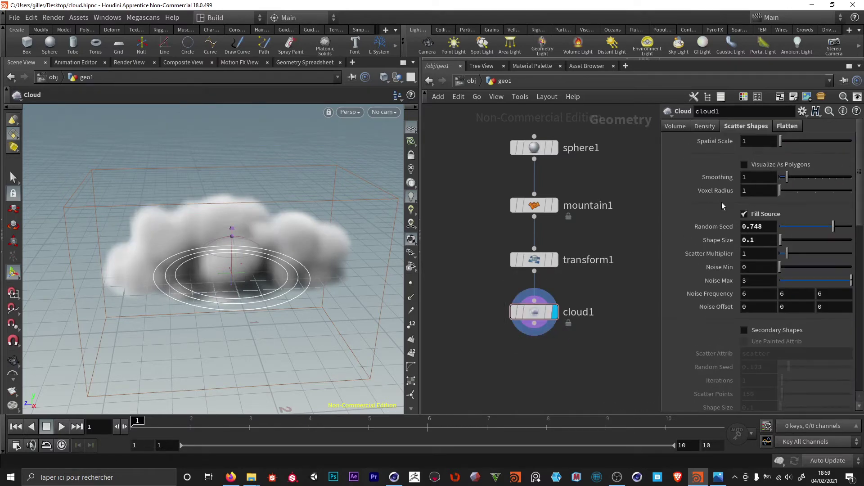
# Show the cloud as polygons again and inspect the filled shapes from a lower angle.
pyautogui.click(745, 165)
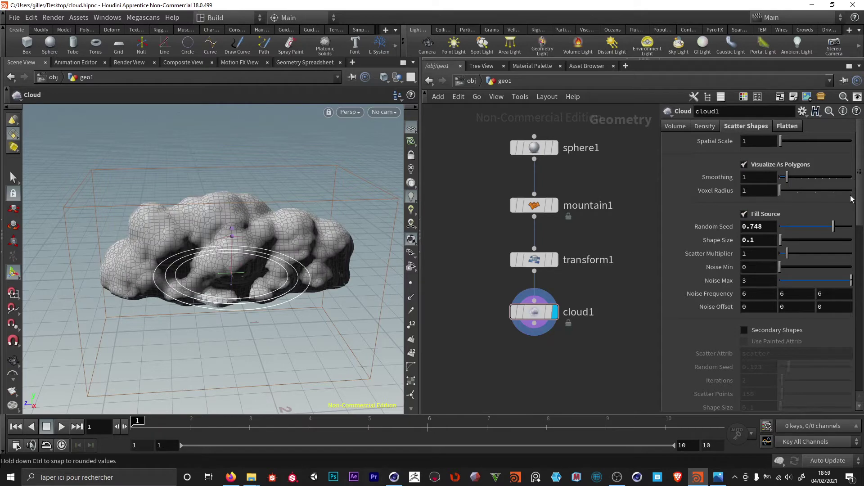
pyautogui.press('Escape')
pyautogui.moveTo(269, 230); pyautogui.dragTo(266, 204)
pyautogui.press('Return')
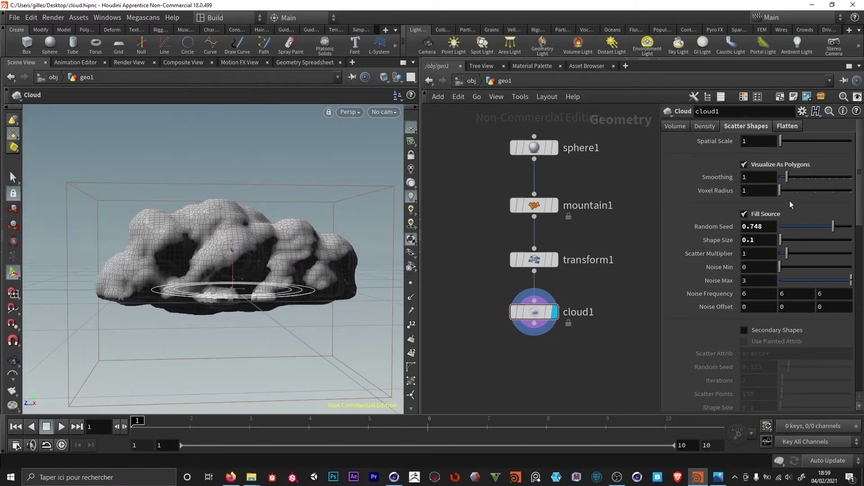
# Switch Secondary Shapes on and off repeatedly on the Cloud node to compare its effect on the cloud.
pyautogui.moveTo(858, 176); pyautogui.dragTo(859, 224)
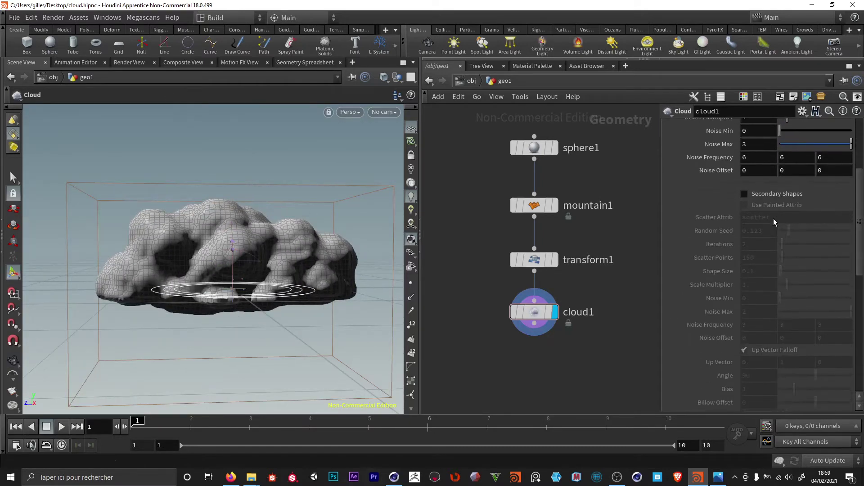
pyautogui.click(745, 194)
pyautogui.click(744, 195)
pyautogui.click(744, 195)
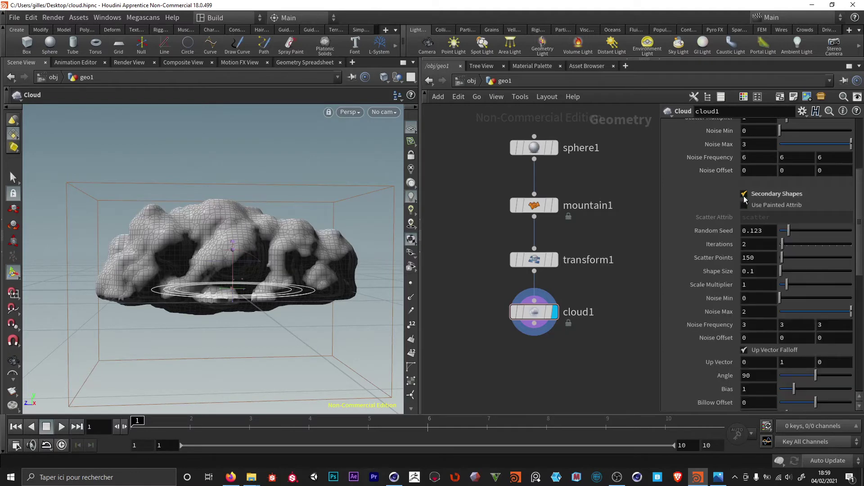
pyautogui.click(744, 195)
pyautogui.click(744, 195)
pyautogui.click(745, 195)
pyautogui.click(745, 195)
pyautogui.click(744, 195)
pyautogui.click(745, 195)
pyautogui.click(745, 195)
pyautogui.click(745, 195)
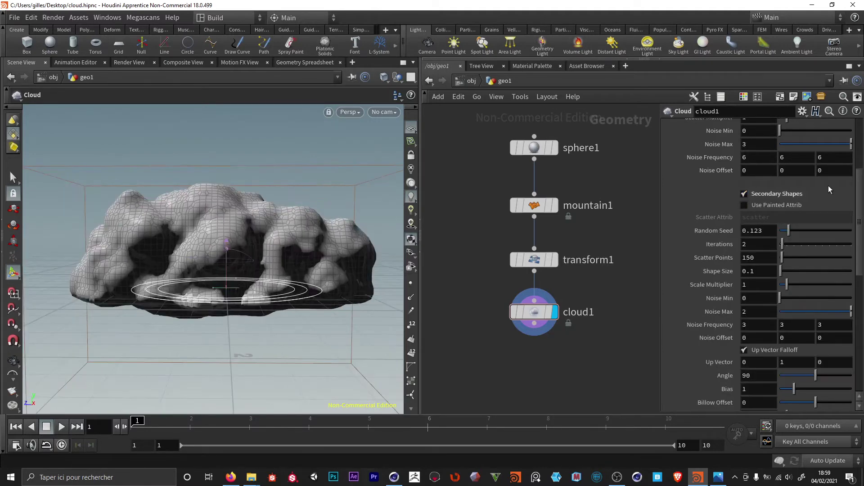
pyautogui.click(744, 195)
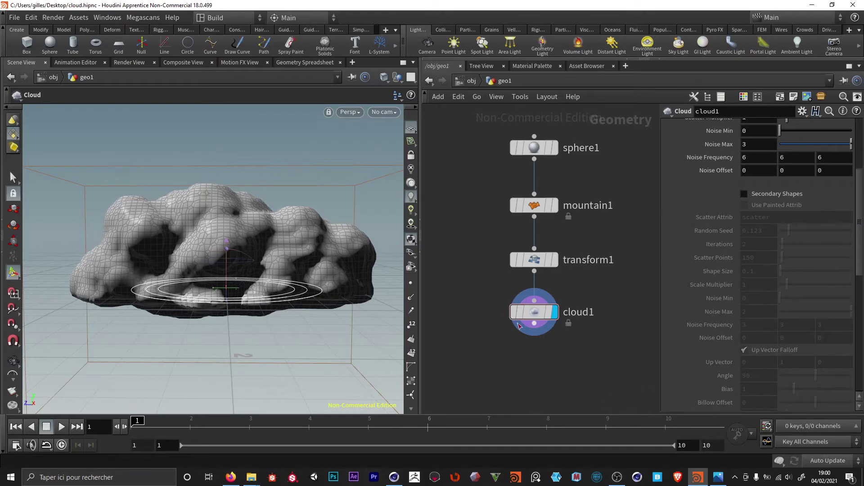
# Set the Fill Source shape size to 0.2 on the Cloud node.
pyautogui.scroll(5, 856, 195)
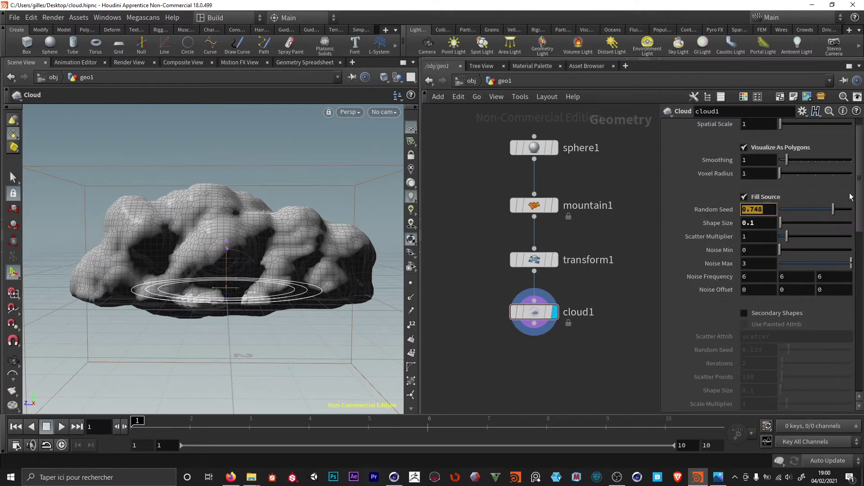
pyautogui.click(762, 221)
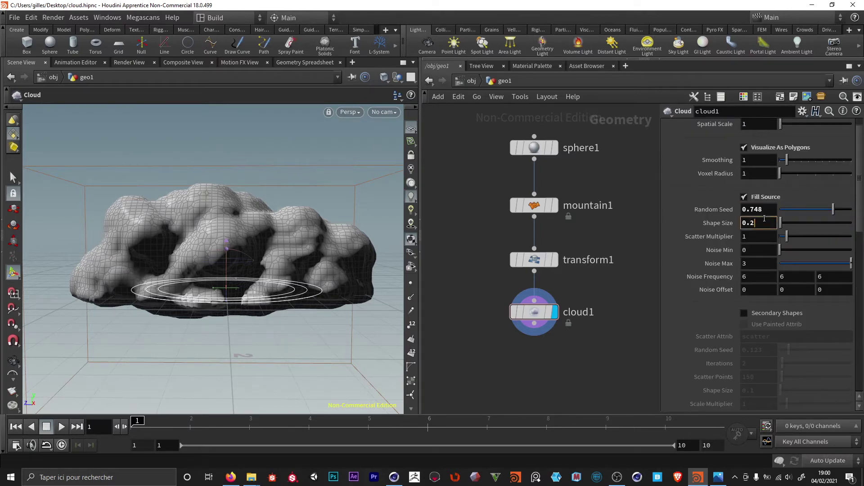
pyautogui.write('2')
pyautogui.press('Return')
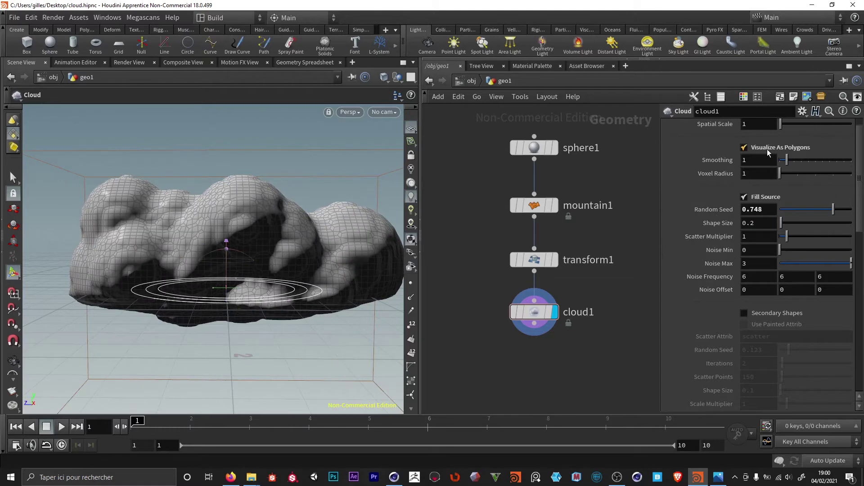
# Turn off Visualize As Polygons and inspect the larger puffs as a volume.
pyautogui.click(744, 147)
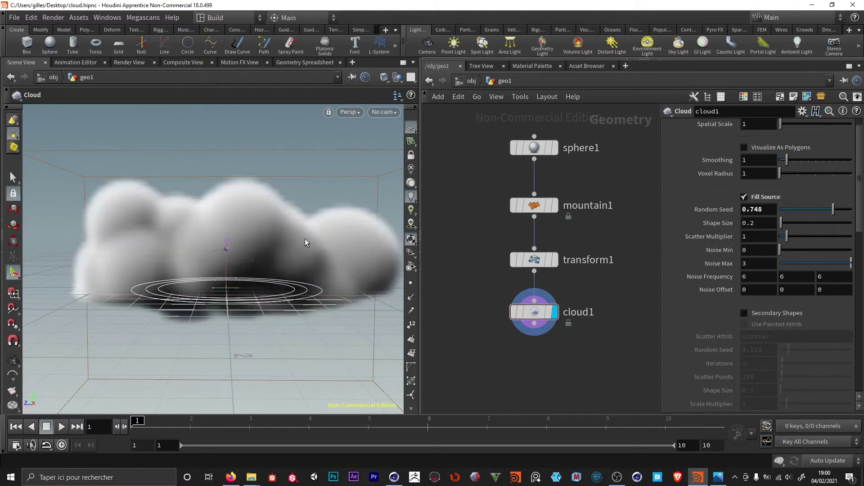
pyautogui.press('Escape')
pyautogui.moveTo(268, 212)
pyautogui.mouseDown()
pyautogui.moveTo(276, 247)
pyautogui.moveTo(270, 201)
pyautogui.moveTo(288, 199)
pyautogui.moveTo(257, 216)
pyautogui.mouseUp()
pyautogui.press('Return')
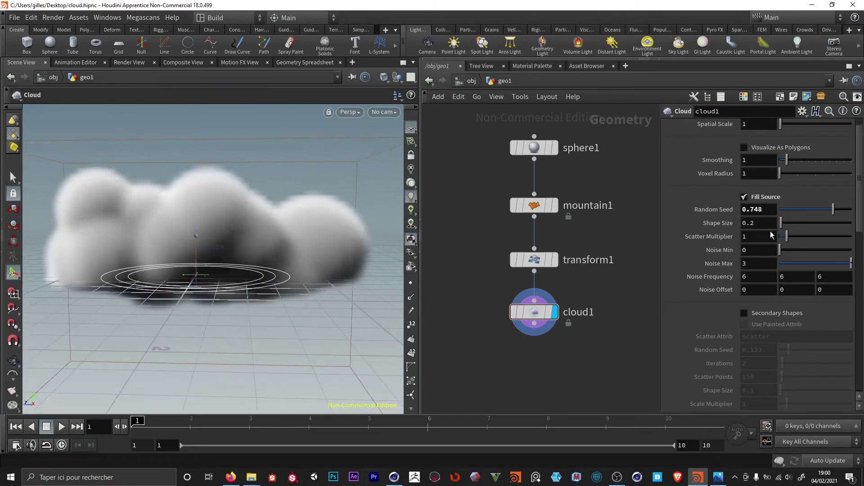
# Enable Secondary Shapes on the Cloud node and set its scatter points to 250.
pyautogui.click(744, 313)
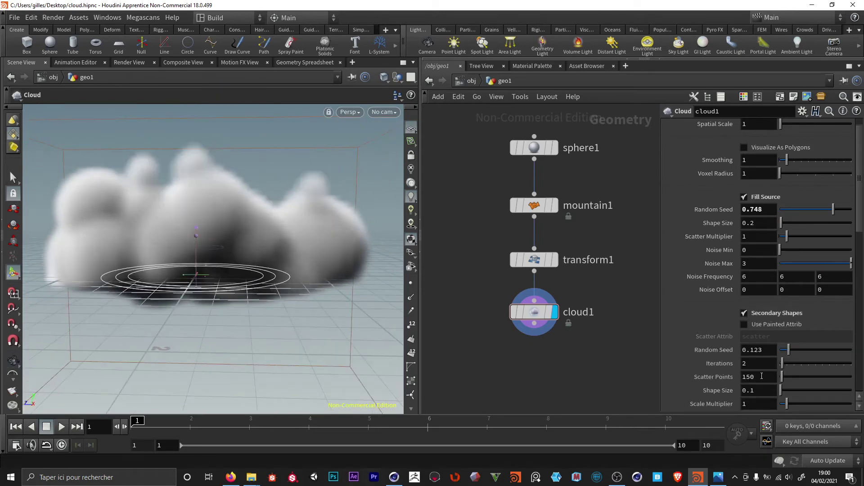
pyautogui.click(748, 377)
pyautogui.press('BackSpace')
pyautogui.write('2')
pyautogui.press('Return')
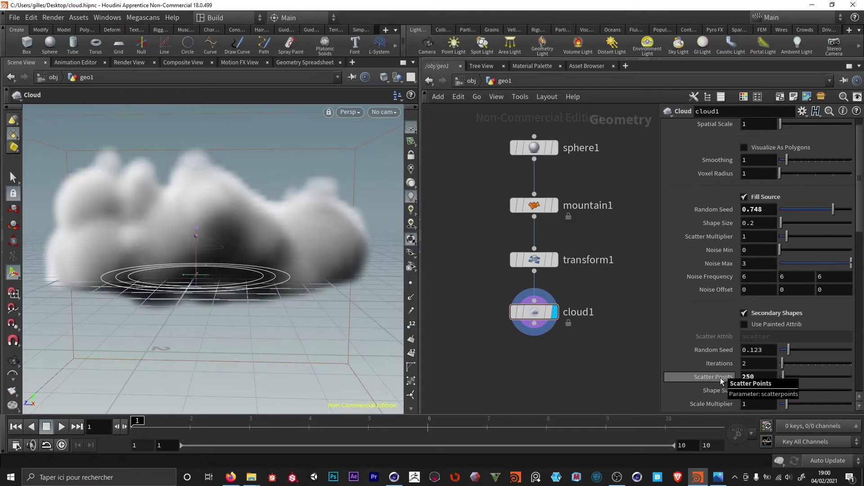
# Set the Secondary Shapes random seed to about 0.497 and inspect the cloud from several sides.
pyautogui.press('Escape')
pyautogui.moveTo(226, 231); pyautogui.dragTo(279, 252)
pyautogui.press('Return')
pyautogui.moveTo(796, 348); pyautogui.dragTo(815, 349)
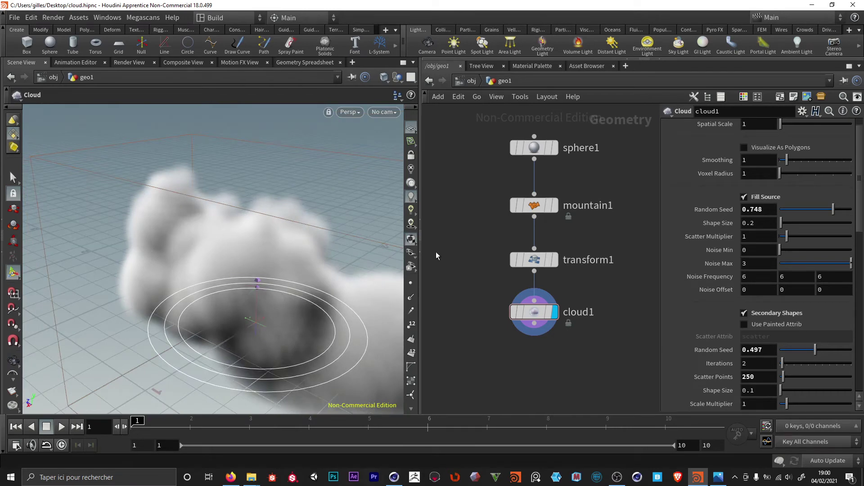
pyautogui.press('Escape')
pyautogui.moveTo(280, 261); pyautogui.dragTo(222, 236)
pyautogui.press('Return')
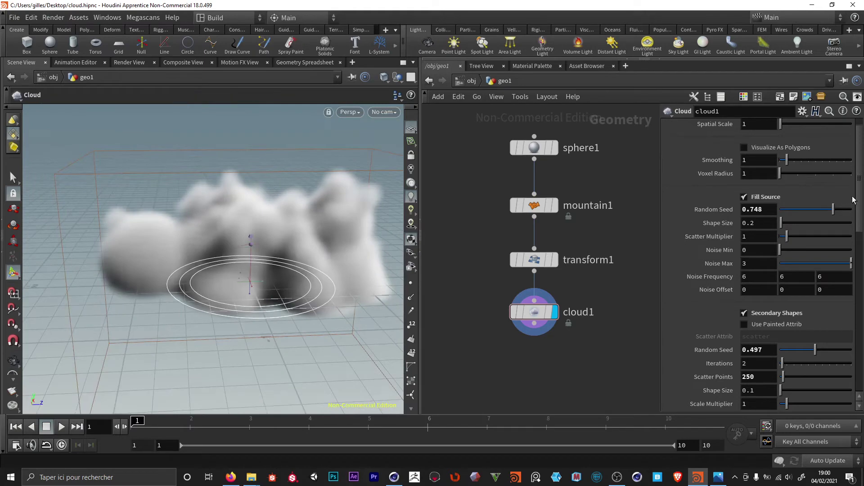
# Set the Fill Source shape size back to 0.1 and inspect the cloud from a lower angle.
pyautogui.scroll(1, 860, 202)
pyautogui.click(760, 240)
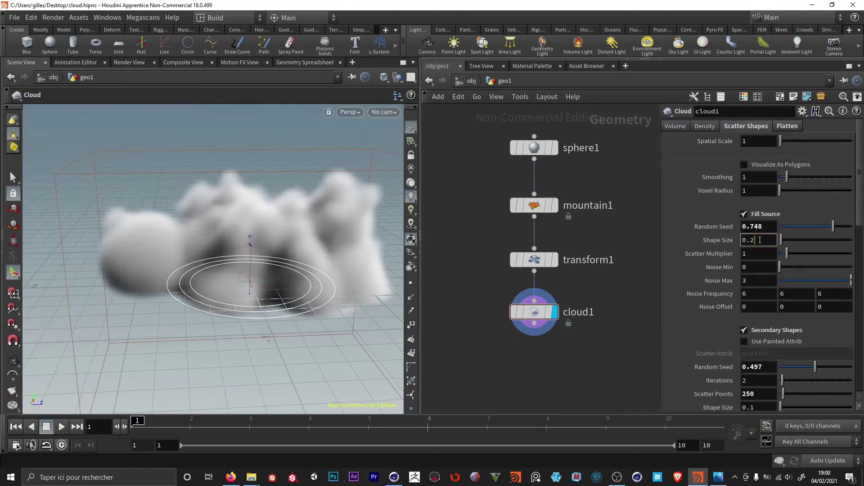
pyautogui.write('1')
pyautogui.press('Return')
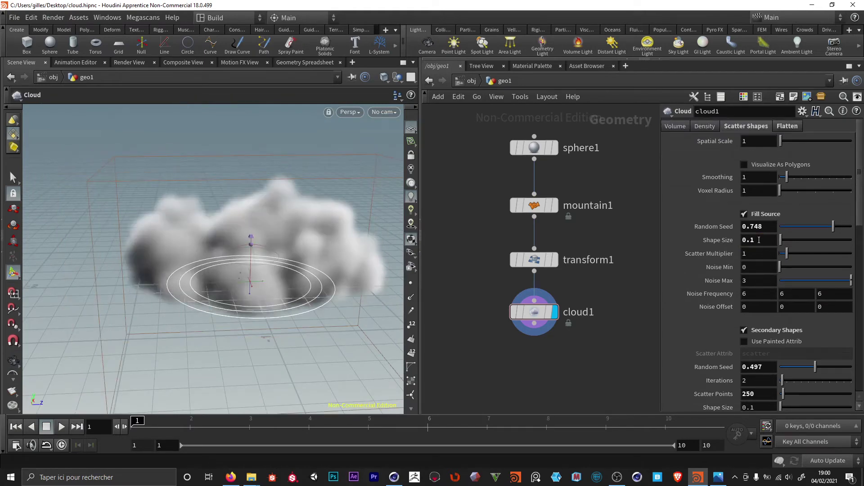
pyautogui.press('Escape')
pyautogui.moveTo(280, 256); pyautogui.dragTo(252, 235)
pyautogui.press('Return')
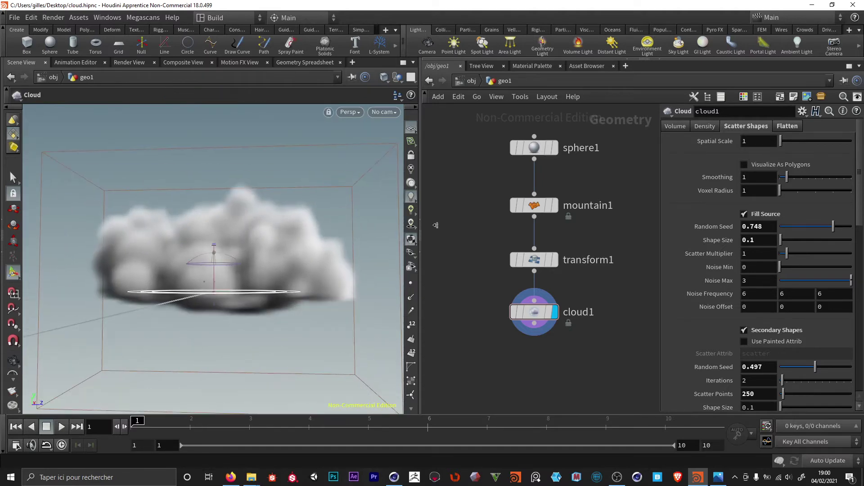
# Add a Cloud Noise node fed by cloud1, align it below that node, and make it the displayed node.
pyautogui.scroll(-3, 774, 180)
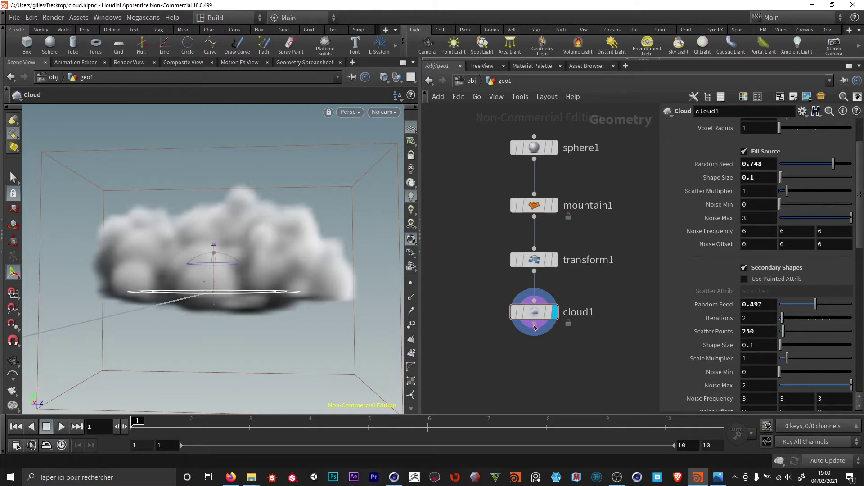
pyautogui.moveTo(535, 324); pyautogui.dragTo(533, 366)
pyautogui.press('Tab')
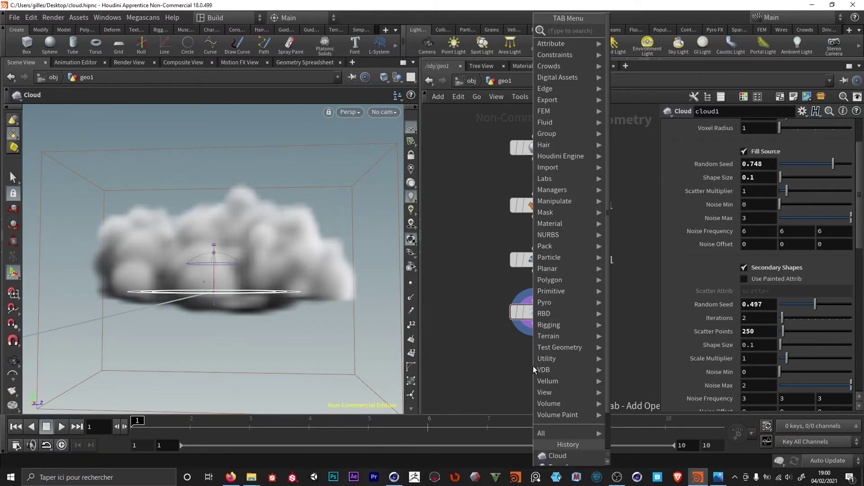
pyautogui.write('cloud')
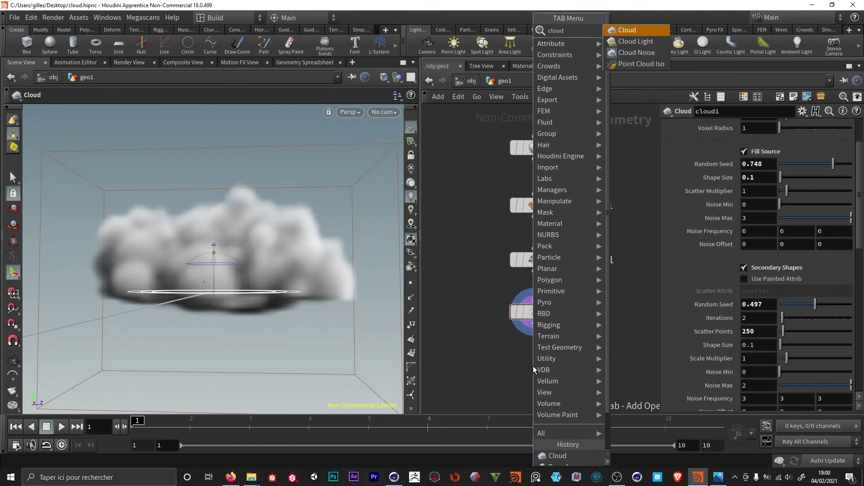
pyautogui.press('Down')
pyautogui.press('Down')
pyautogui.press('Return')
pyautogui.click(533, 366)
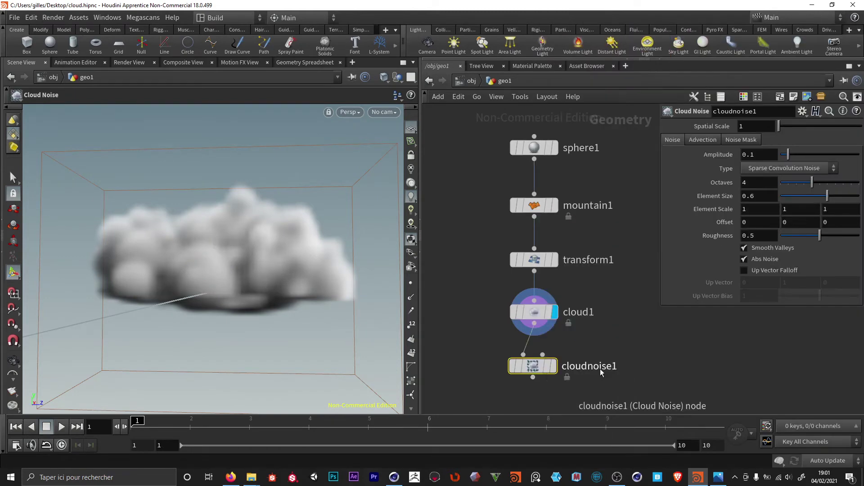
pyautogui.moveTo(534, 368); pyautogui.dragTo(536, 365)
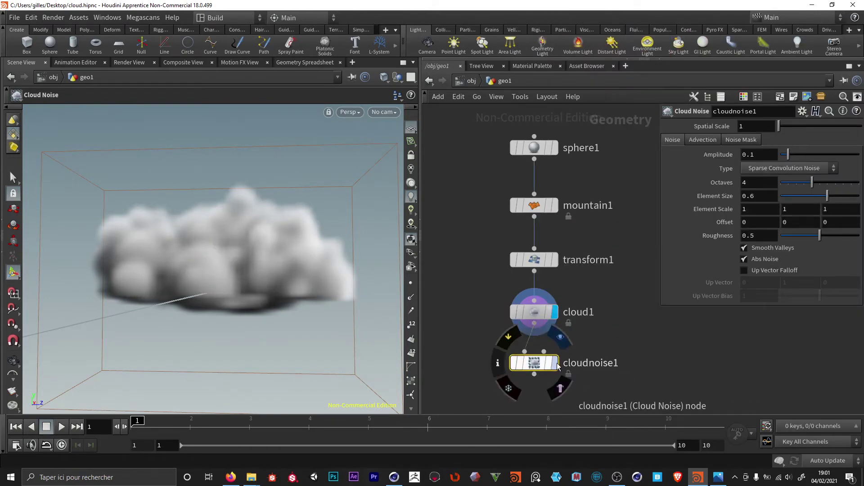
pyautogui.click(556, 363)
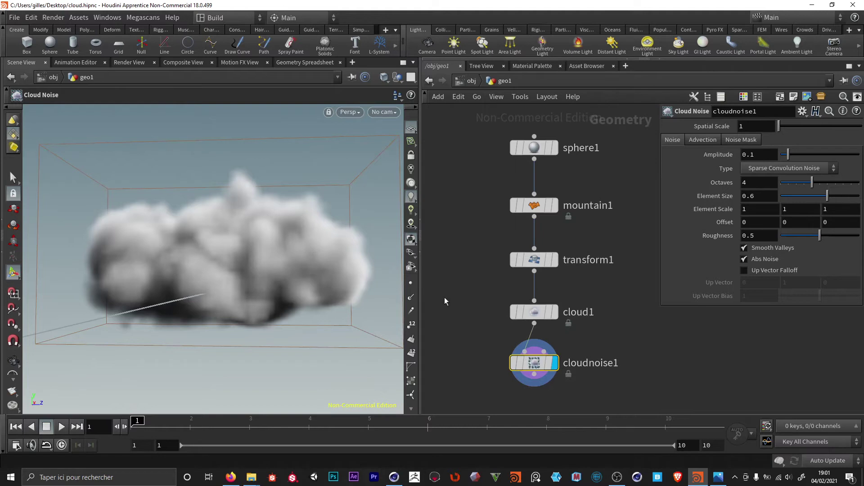
# Bypass and re-enable the Cloud Noise node to compare the cloud with and without noise.
pyautogui.moveTo(527, 368); pyautogui.dragTo(526, 367)
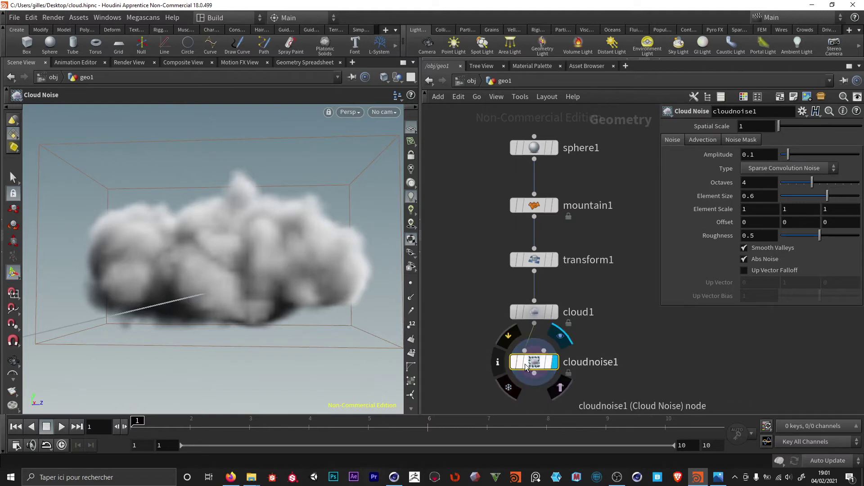
pyautogui.click(510, 336)
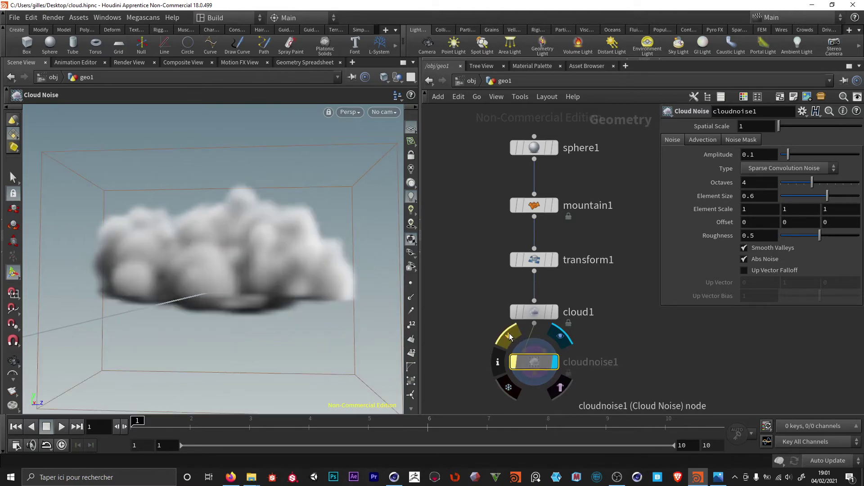
pyautogui.click(510, 336)
pyautogui.click(510, 337)
pyautogui.moveTo(520, 347)
pyautogui.click(508, 335)
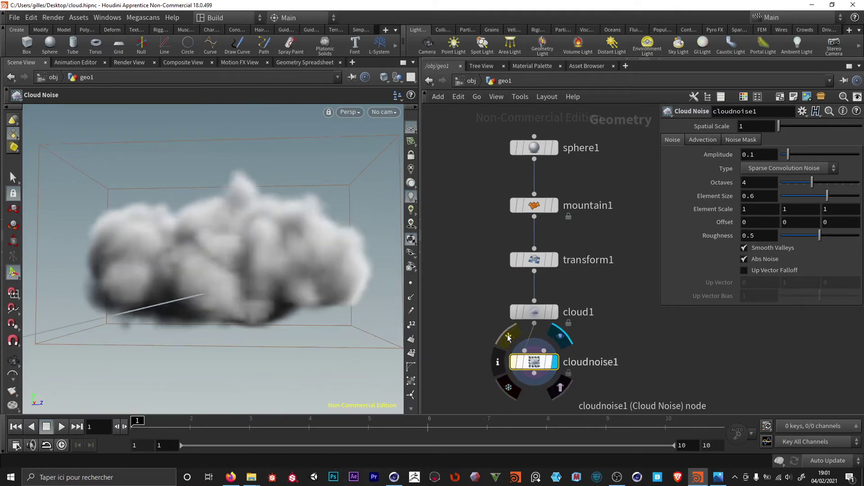
# Bypass and re-enable the mountain1 node to compare its influence on the cloud's shape.
pyautogui.moveTo(527, 215)
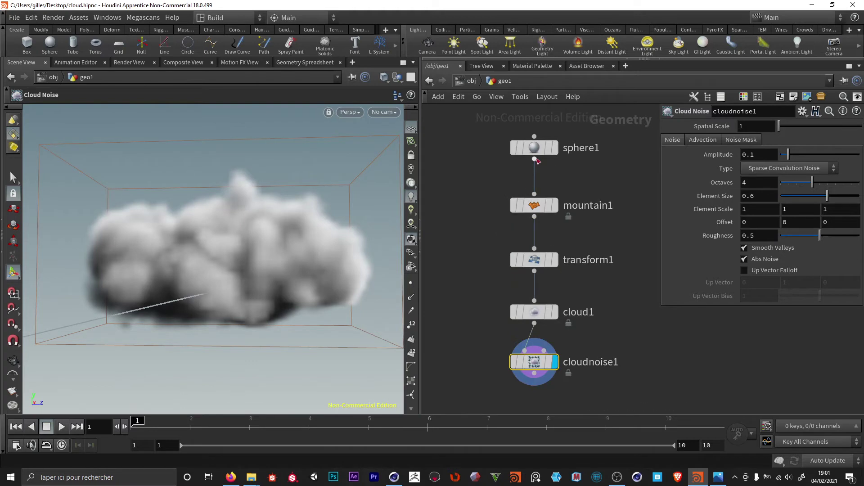
pyautogui.click(508, 180)
pyautogui.click(510, 182)
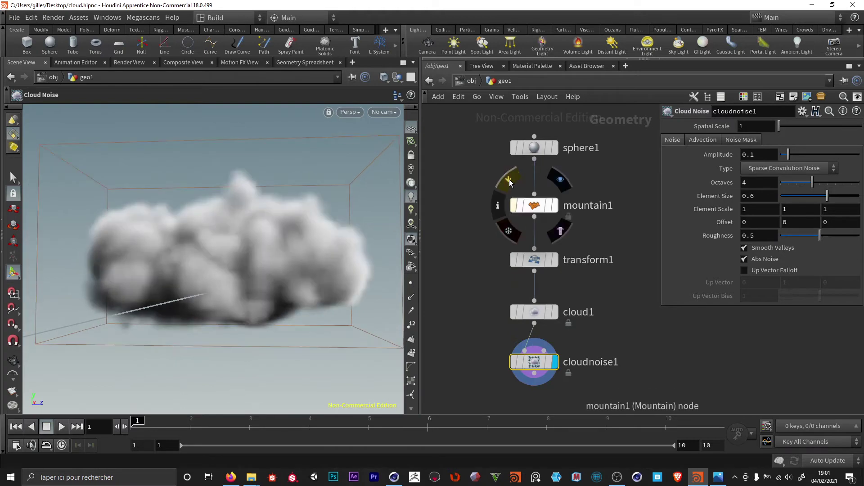
pyautogui.click(509, 181)
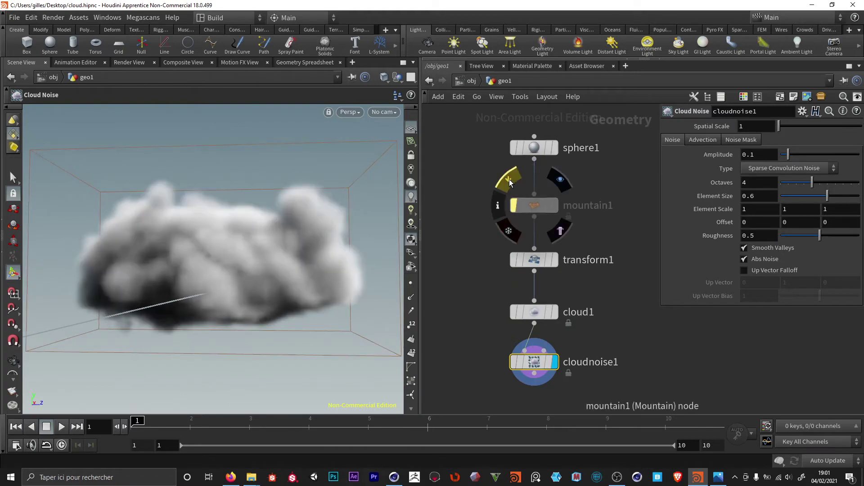
pyautogui.click(508, 180)
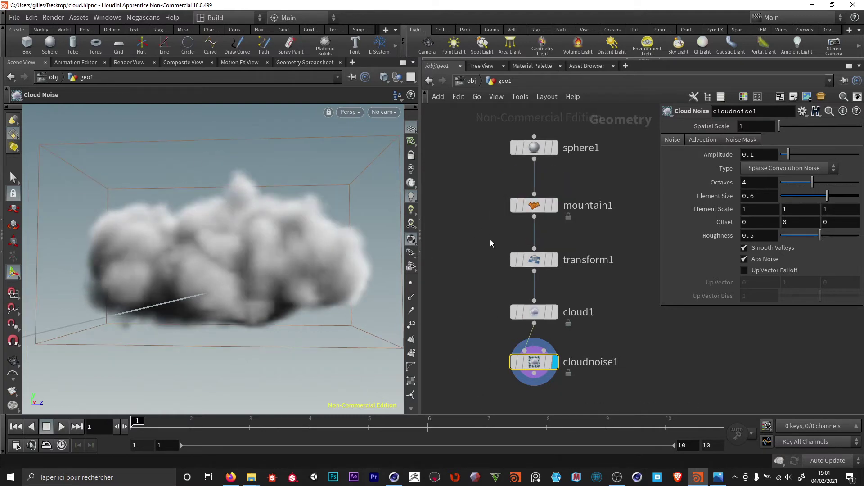
# Check the Cloud Noise effect again by switching cloudnoise1's bypass on and off, leaving the node active.
pyautogui.moveTo(536, 364)
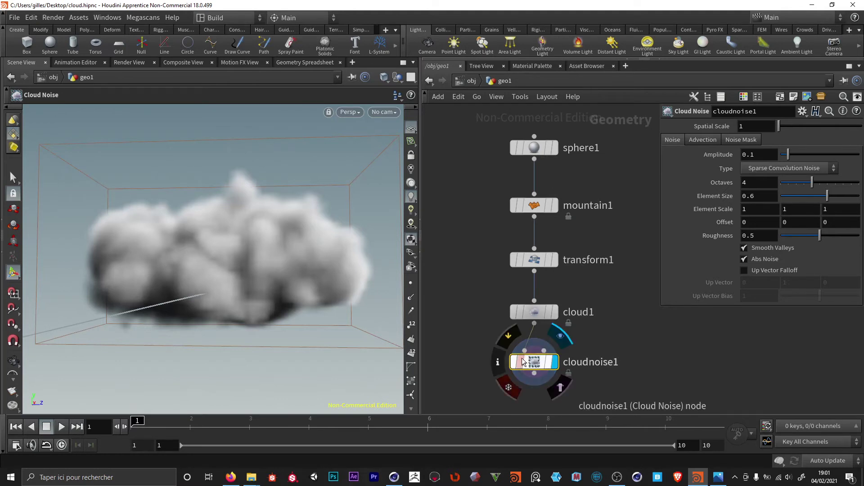
pyautogui.click(512, 336)
pyautogui.click(512, 336)
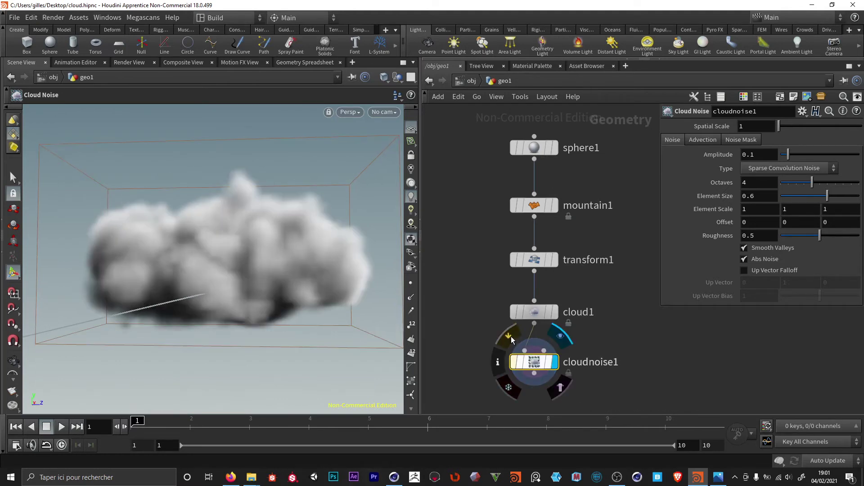
pyautogui.click(511, 337)
pyautogui.click(512, 337)
pyautogui.click(511, 336)
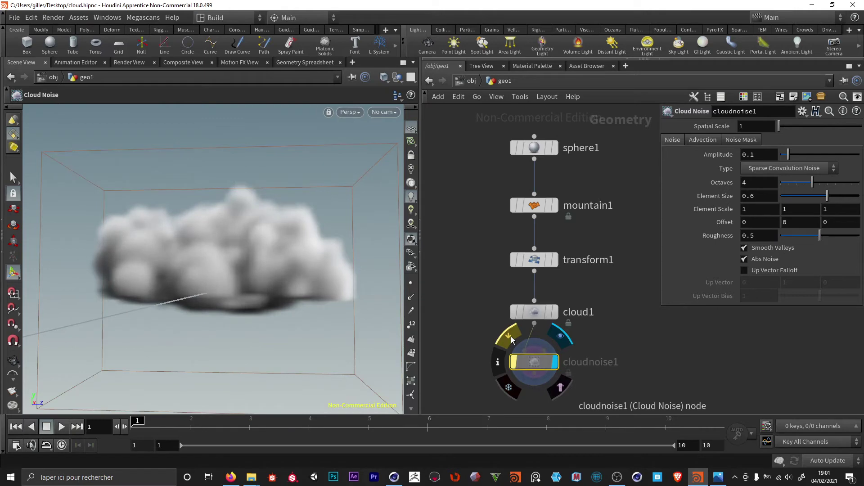
pyautogui.click(512, 336)
# Set the cloud1 node's Uniform Sampling Divs to 150 to raise the volume resolution.
pyautogui.click(535, 317)
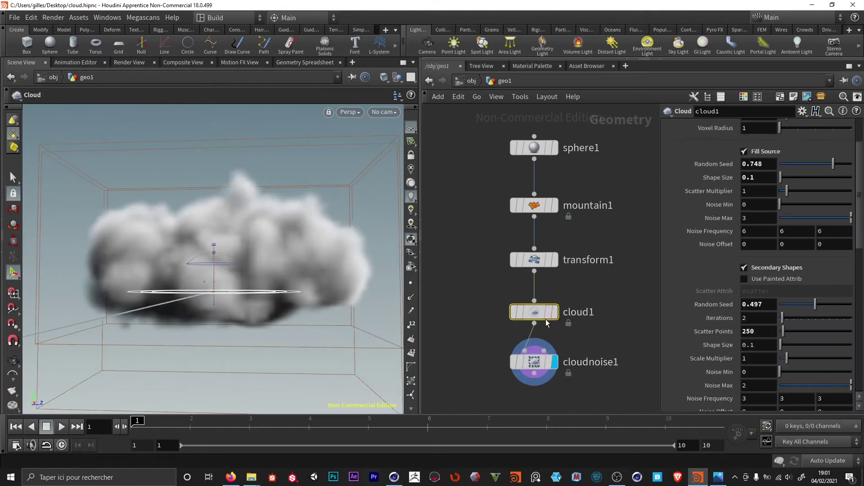
pyautogui.scroll(3, 861, 138)
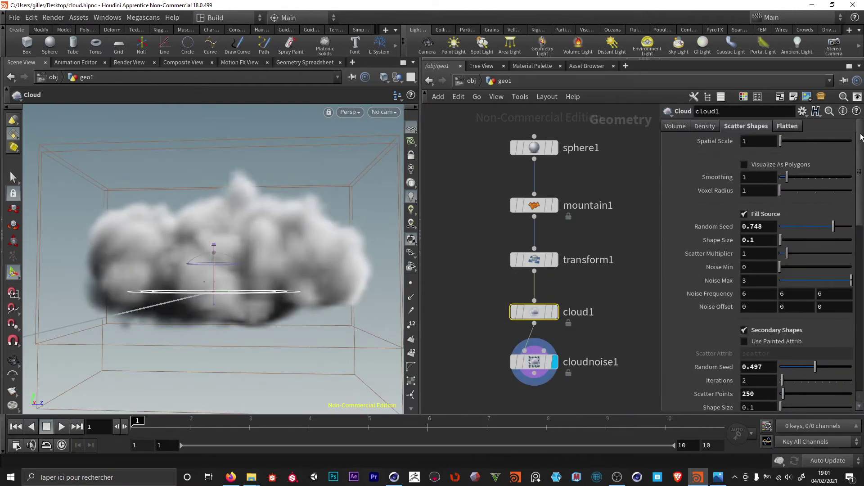
pyautogui.click(674, 127)
pyautogui.doubleClick(748, 168)
pyautogui.write('100')
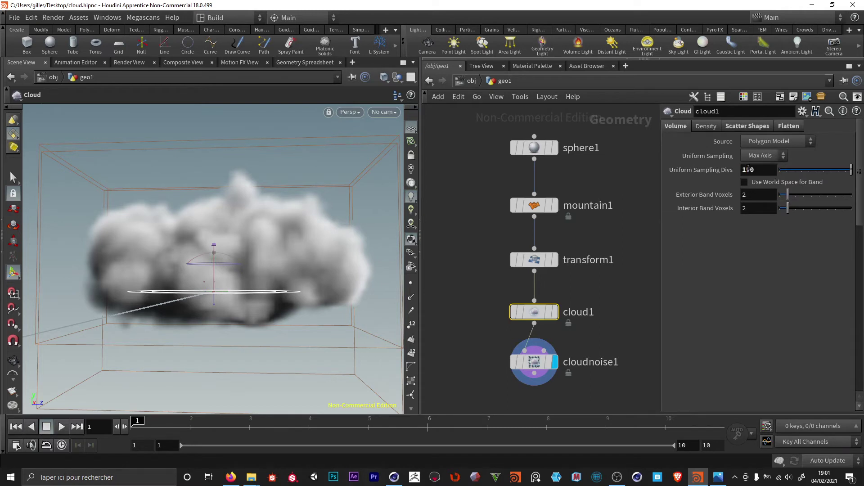
pyautogui.press('Return')
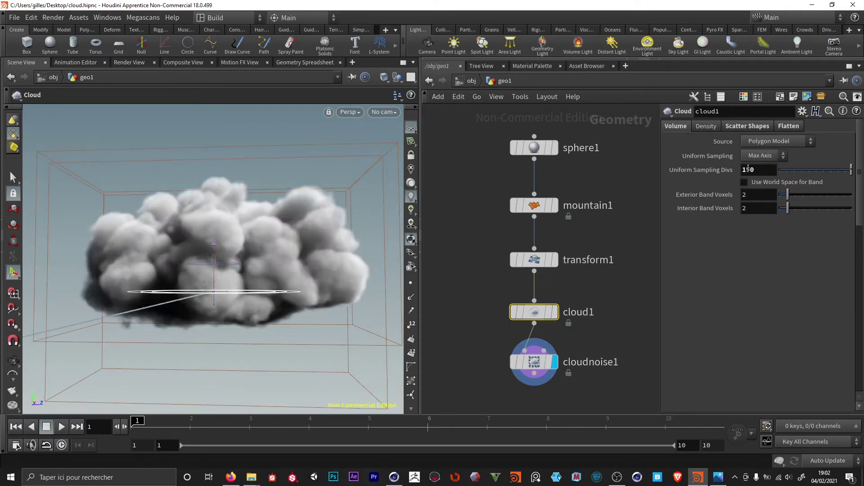
# Compare the higher-resolution cloud with and without noise by bypassing and re-enabling the cloudnoise1 node.
pyautogui.press('Escape')
pyautogui.moveTo(285, 257)
pyautogui.mouseDown()
pyautogui.moveTo(283, 194)
pyautogui.moveTo(285, 252)
pyautogui.mouseUp()
pyautogui.click(534, 362)
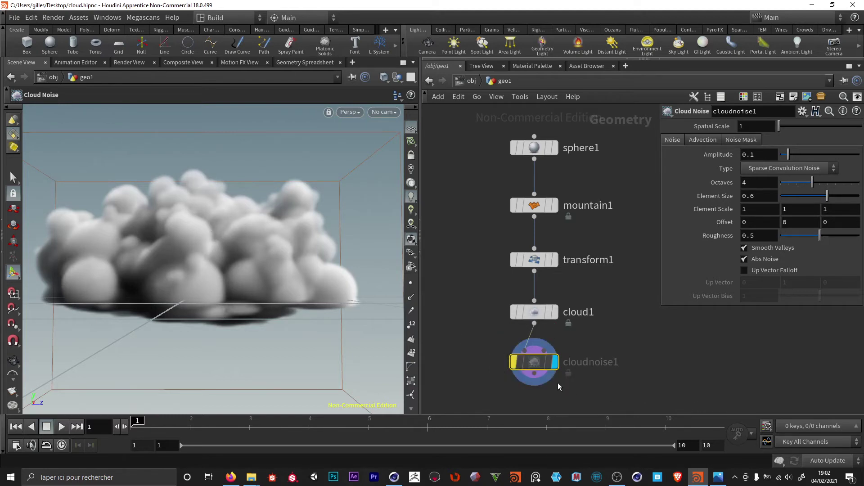
pyautogui.click(510, 338)
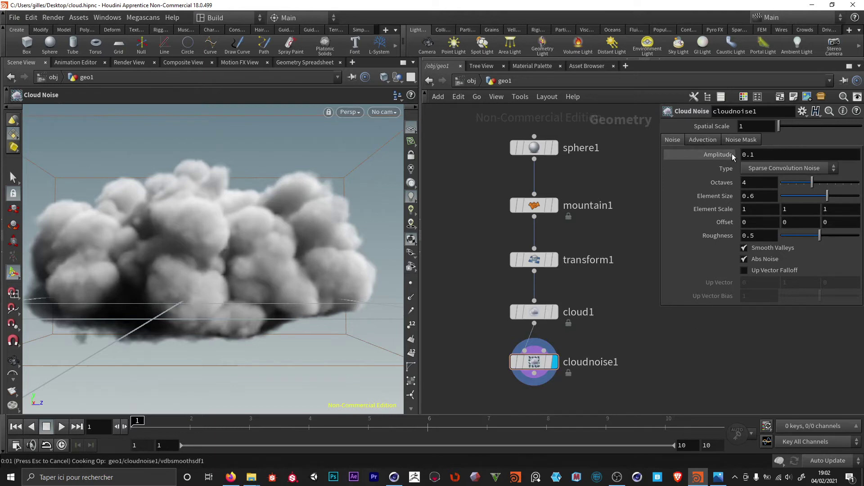
# Set cloudnoise1's noise Amplitude to 0.05 and compare its output with the cloud1 node's, leaving cloudnoise1 displayed.
pyautogui.click(755, 154)
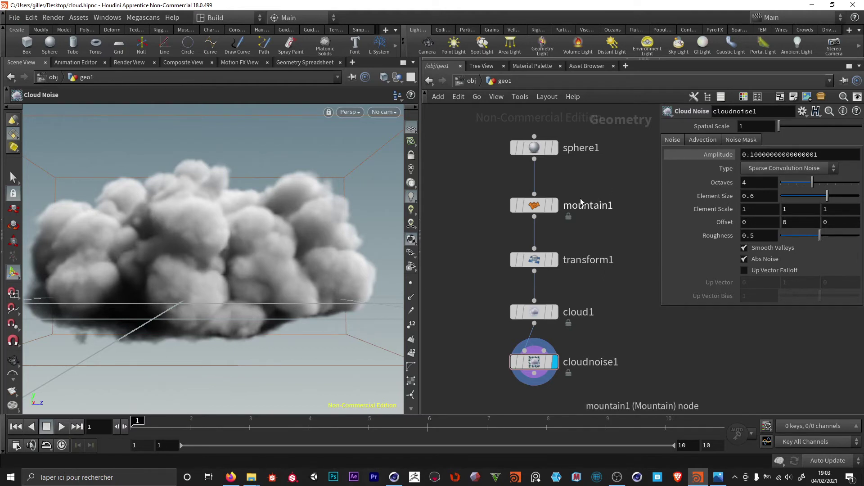
pyautogui.press('Escape')
pyautogui.moveTo(282, 295); pyautogui.dragTo(297, 263)
pyautogui.press('Return')
pyautogui.moveTo(750, 153); pyautogui.dragTo(863, 162)
pyautogui.write('.5')
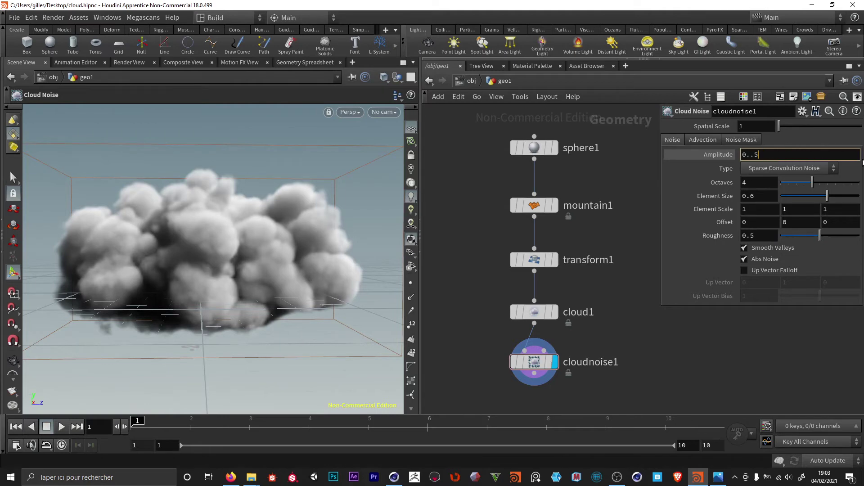
pyautogui.press('BackSpace')
pyautogui.press('BackSpace')
pyautogui.press('BackSpace')
pyautogui.write('.0')
pyautogui.press('Return')
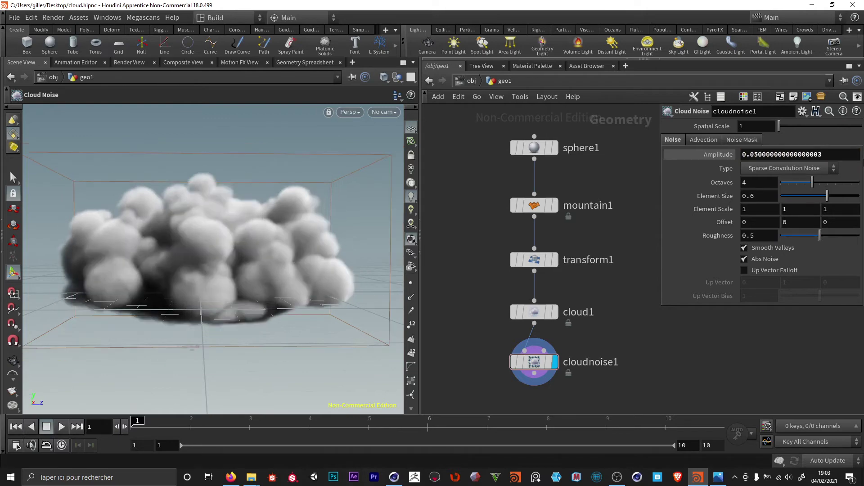
pyautogui.click(554, 312)
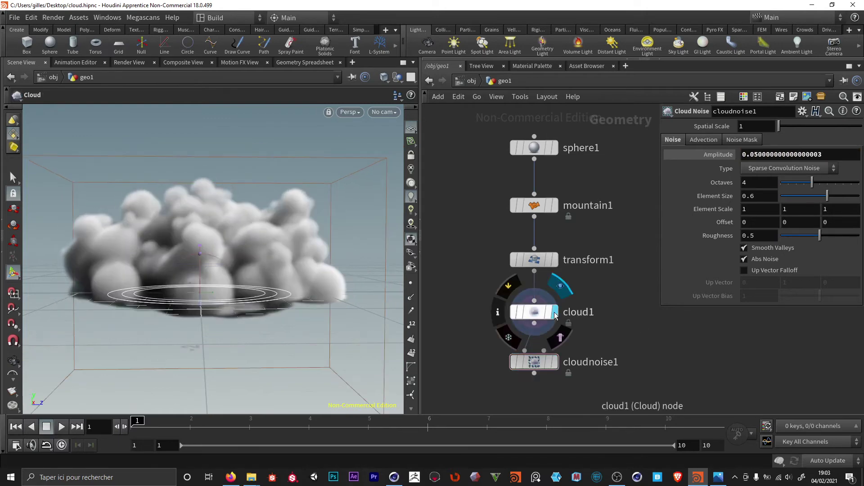
pyautogui.click(554, 360)
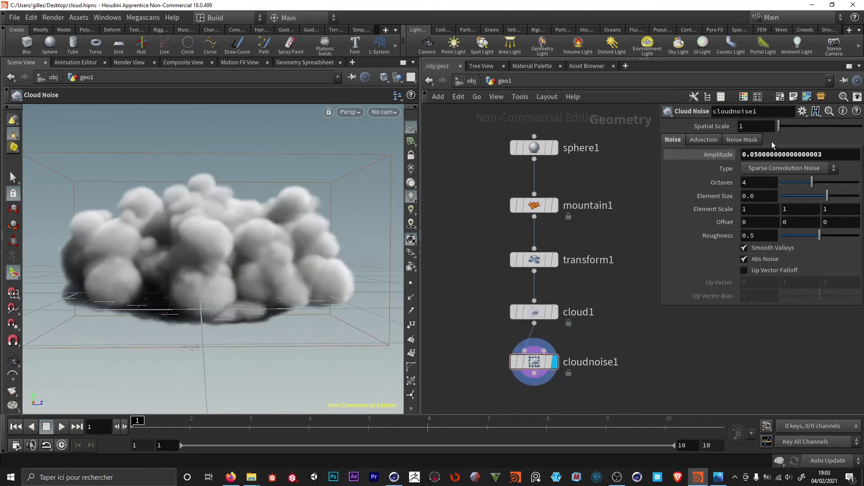
# Try Advection Amplitude values of 0.2 and 0.5 on the cloudnoise1 node.
pyautogui.click(704, 140)
pyautogui.click(766, 171)
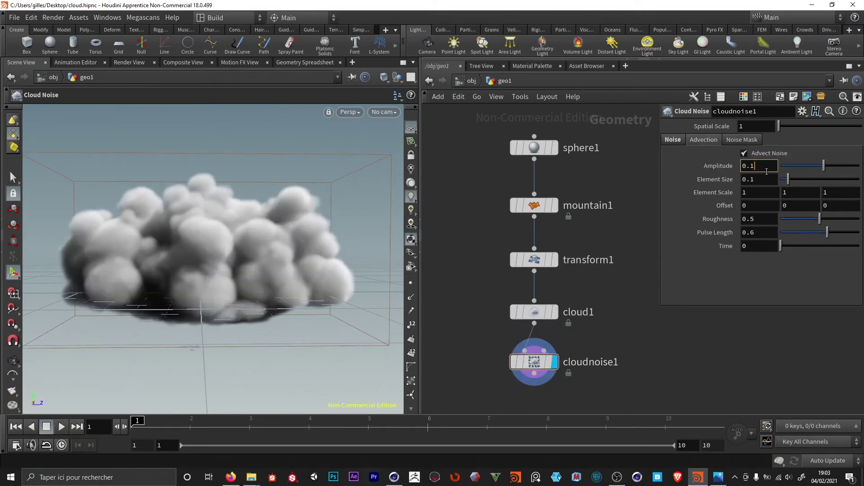
pyautogui.press('BackSpace')
pyautogui.write('2')
pyautogui.press('Return')
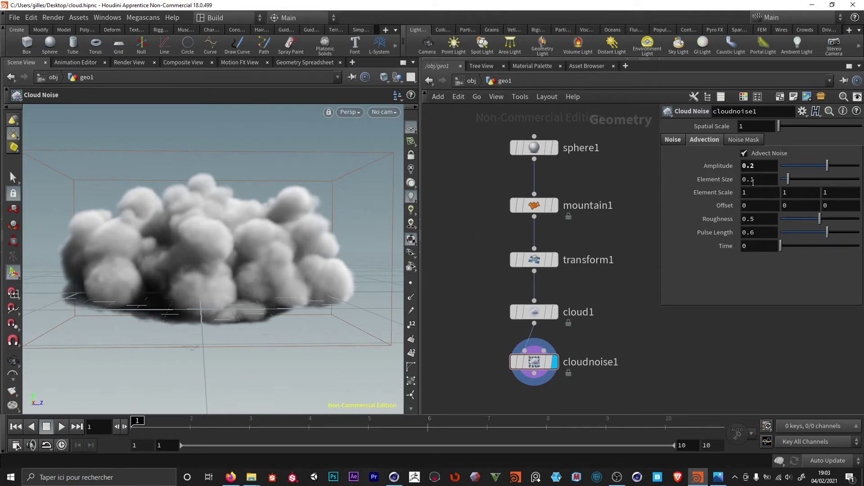
pyautogui.click(766, 170)
pyautogui.press('BackSpace')
pyautogui.write('5')
pyautogui.press('Return')
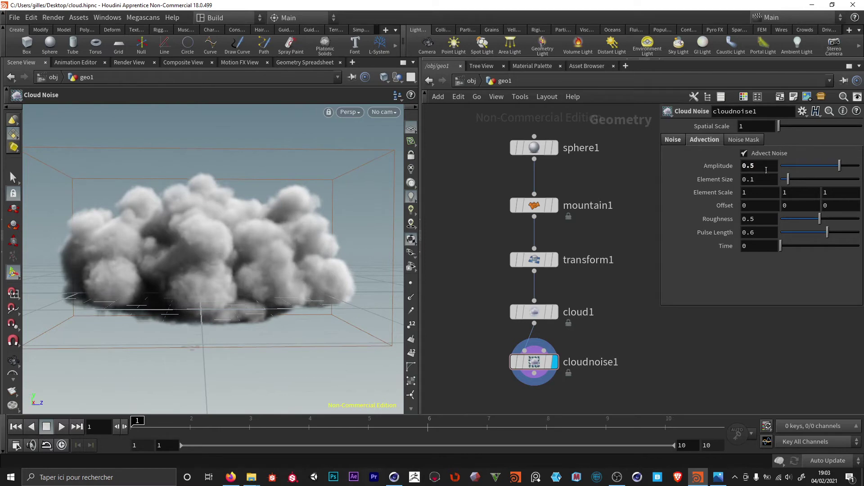
# Set the Advection Amplitude of cloudnoise1 to 0.4 and inspect the cloud's detail.
pyautogui.click(766, 169)
pyautogui.press('BackSpace')
pyautogui.write('4')
pyautogui.press('Return')
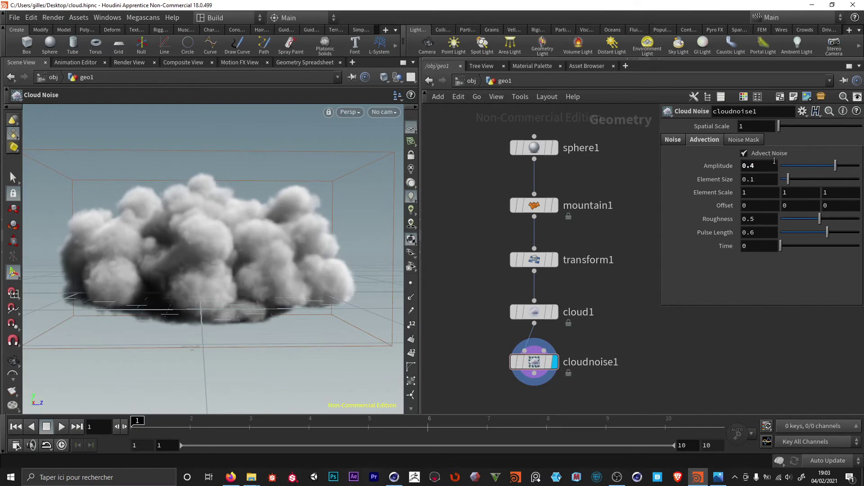
pyautogui.press('Escape')
pyautogui.moveTo(289, 194); pyautogui.dragTo(252, 225)
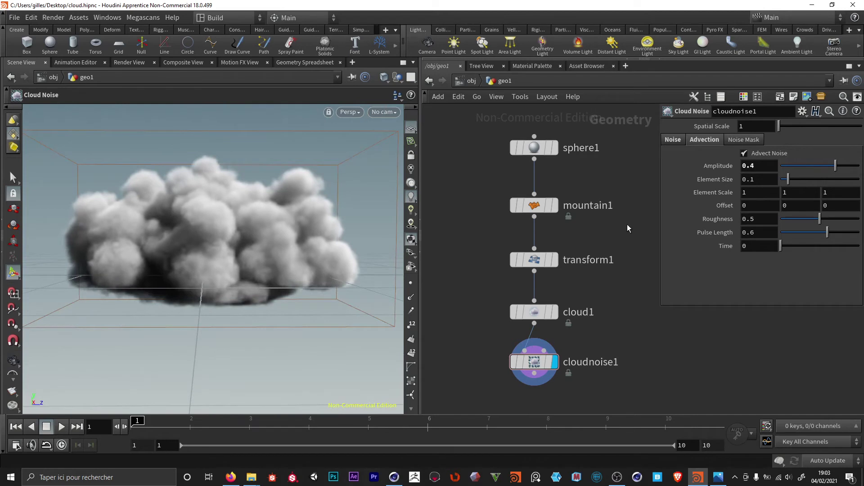
# Lower the cloud1 node's Uniform Sampling Divs to 50.
pyautogui.press('Up')
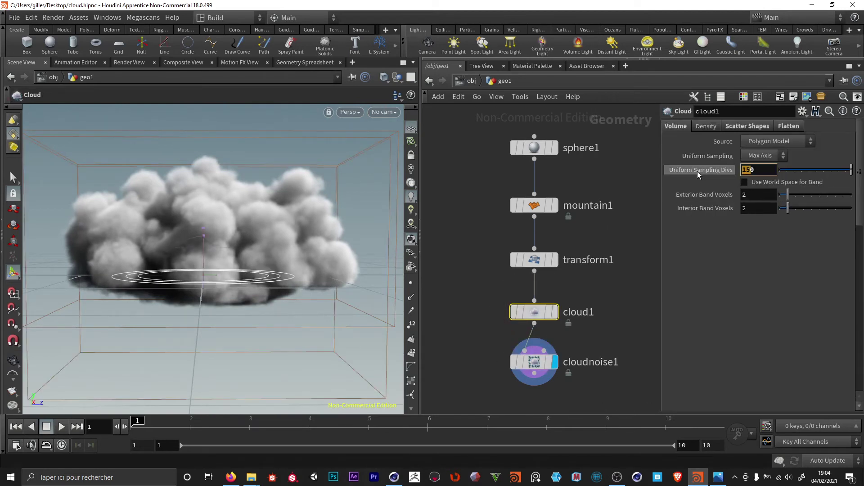
pyautogui.write('5')
pyautogui.press('Return')
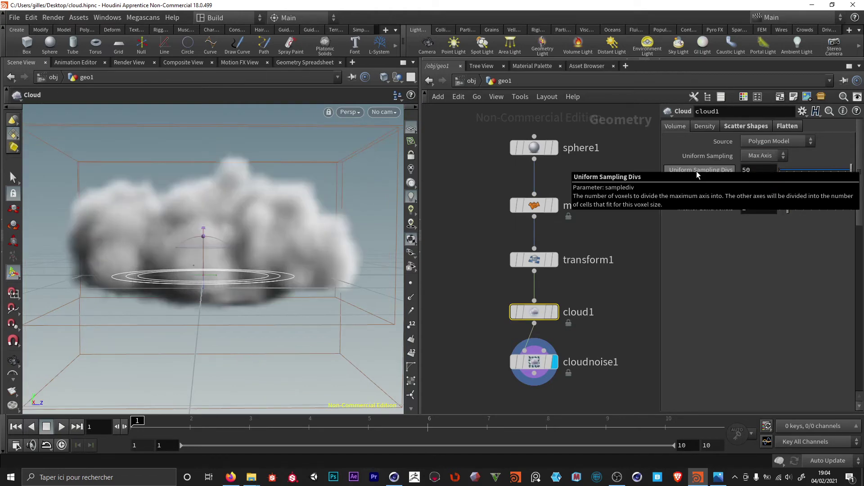
# Set the mountain1 node's Y Offset to 2.2 and its Height to 2 to reshape the cloud.
pyautogui.click(534, 205)
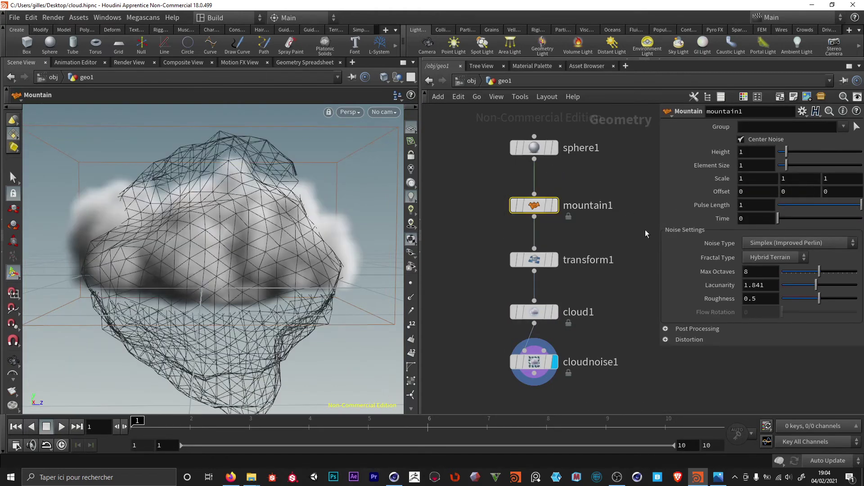
pyautogui.click(571, 217)
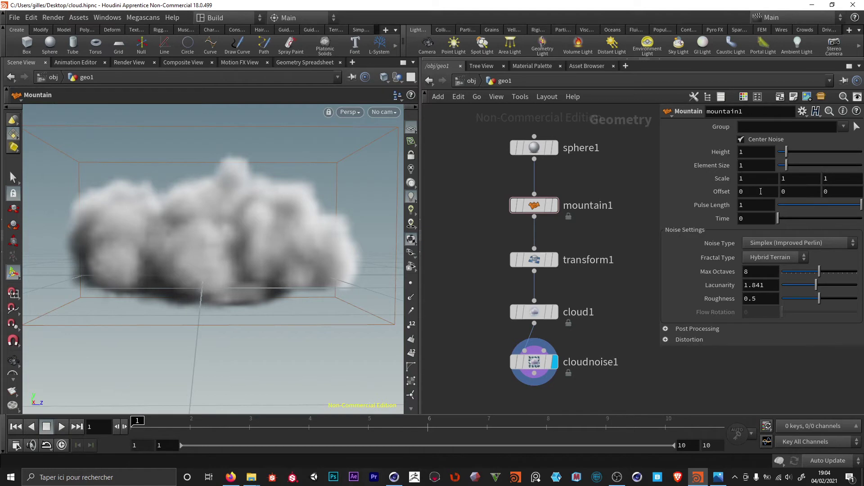
pyautogui.moveTo(786, 189); pyautogui.dragTo(43, 190, button='middle')
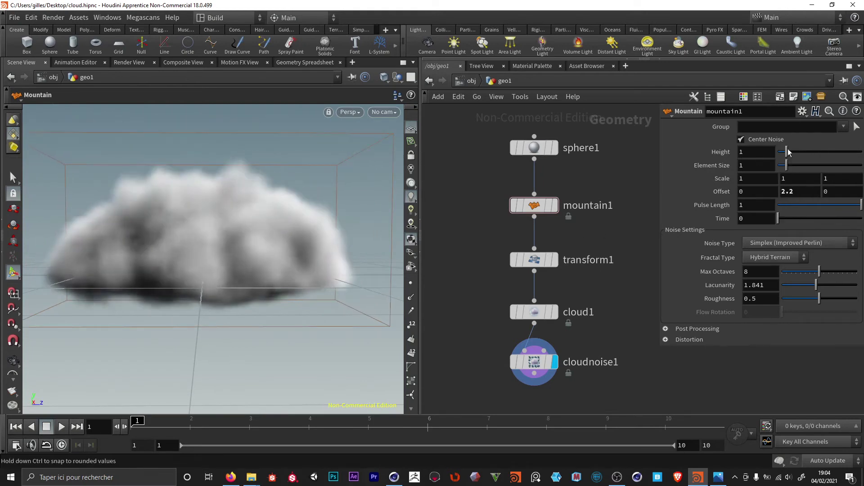
pyautogui.click(754, 149)
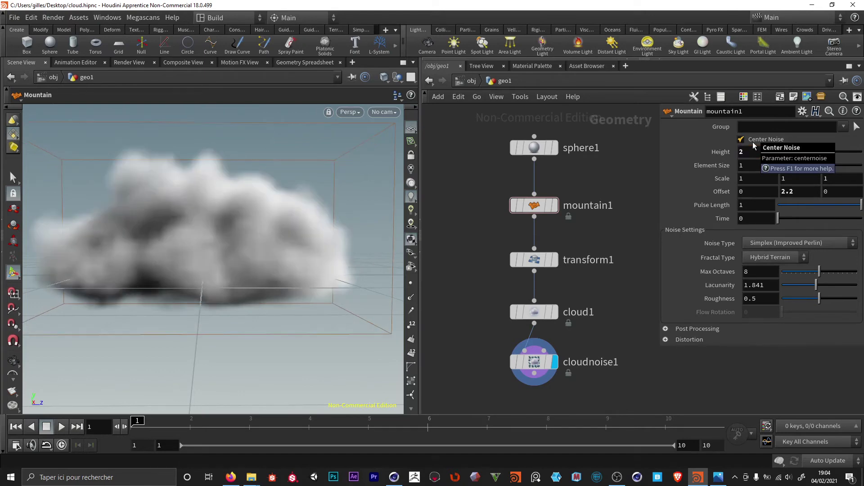
# Display mountain1 to compare its mesh at Height 1 and Height 2, keep 2, and display cloudnoise1 again.
pyautogui.click(554, 206)
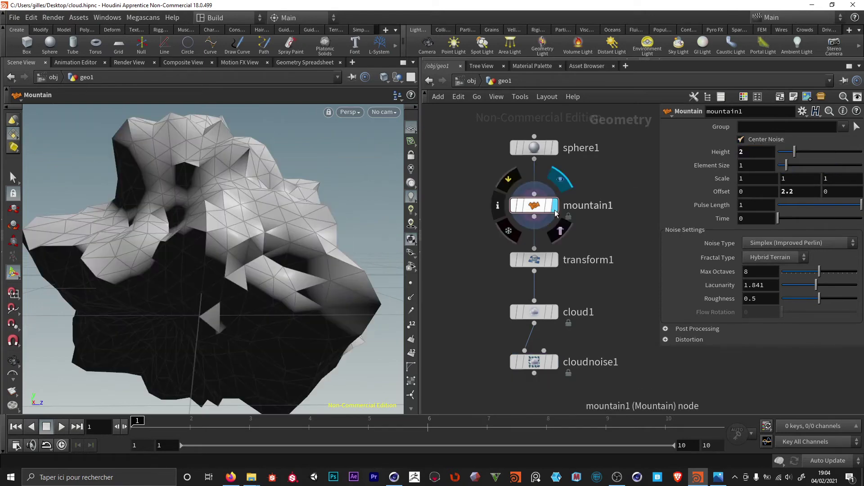
pyautogui.doubleClick(746, 152)
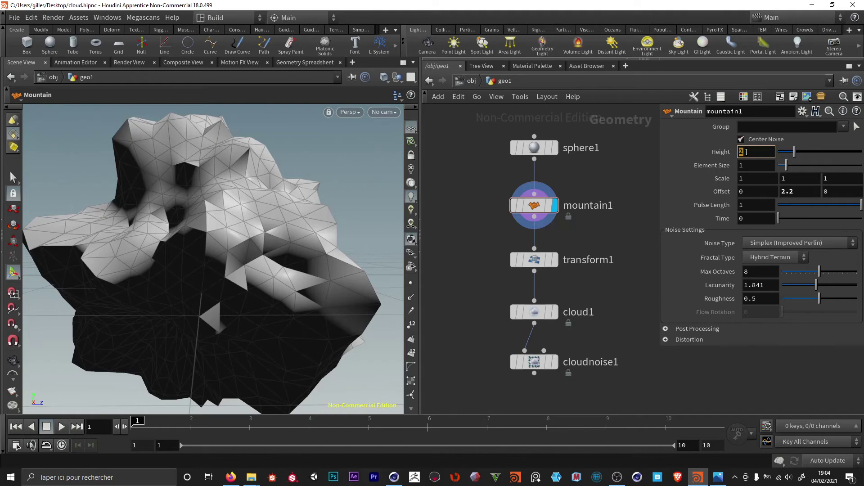
pyautogui.write('1')
pyautogui.press('Return')
pyautogui.doubleClick(746, 152)
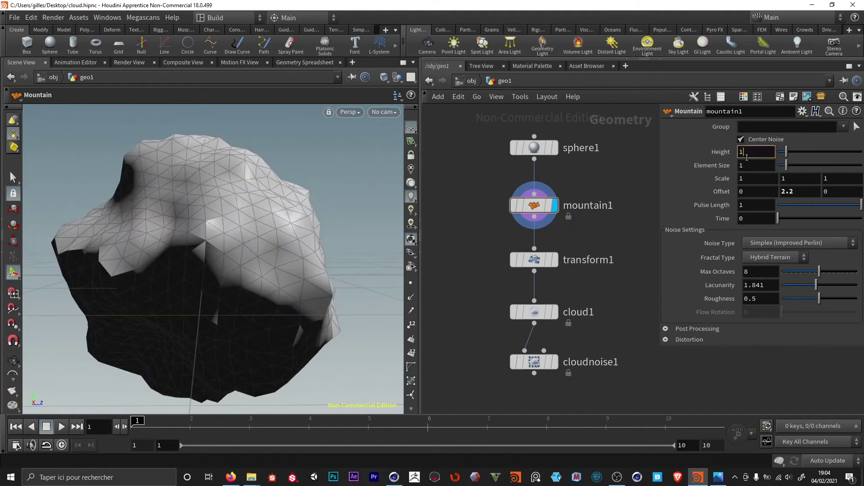
pyautogui.write('2')
pyautogui.press('Return')
pyautogui.click(558, 363)
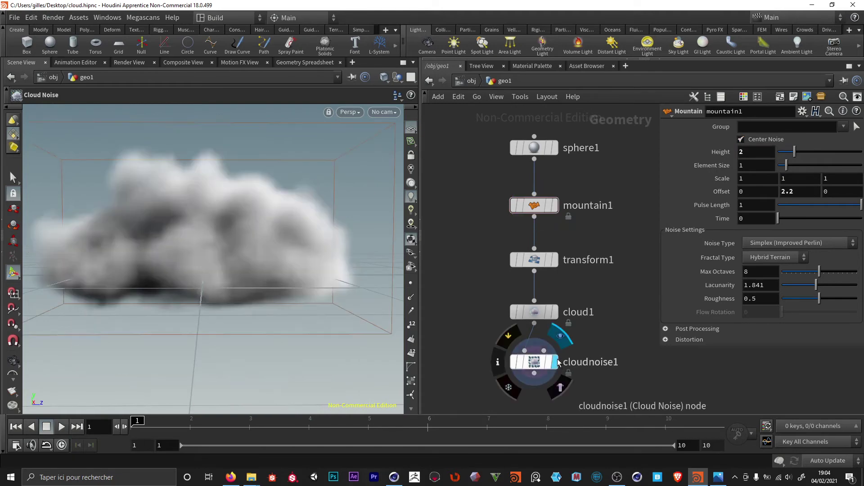
# Try higher Y Offset values on mountain1, from 2.5 upward, to vary the cloud's shape.
pyautogui.click(809, 190)
pyautogui.scroll(4, 808, 192)
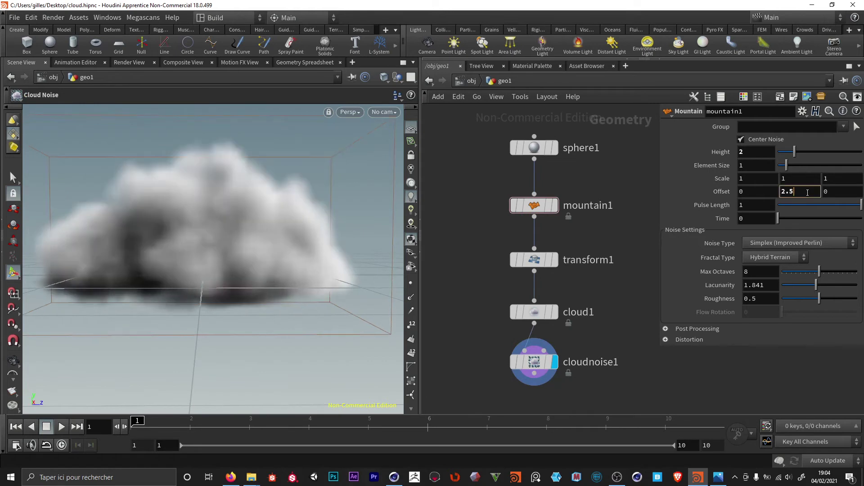
pyautogui.scroll(4, 805, 193)
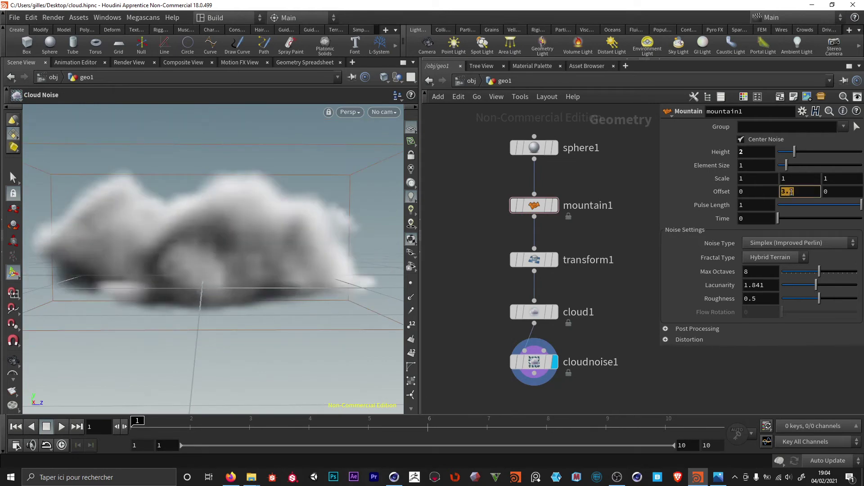
# Drive the mountain1 node's Y Offset with the expression $F.
pyautogui.write('£')
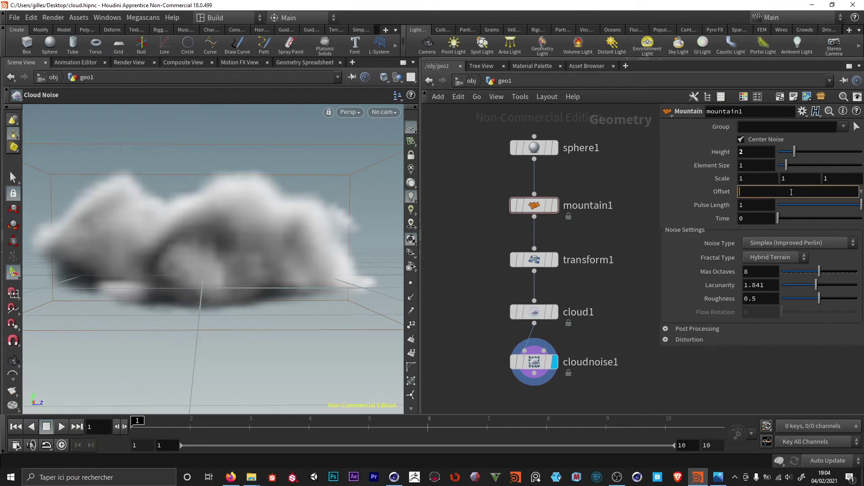
pyautogui.write('$F')
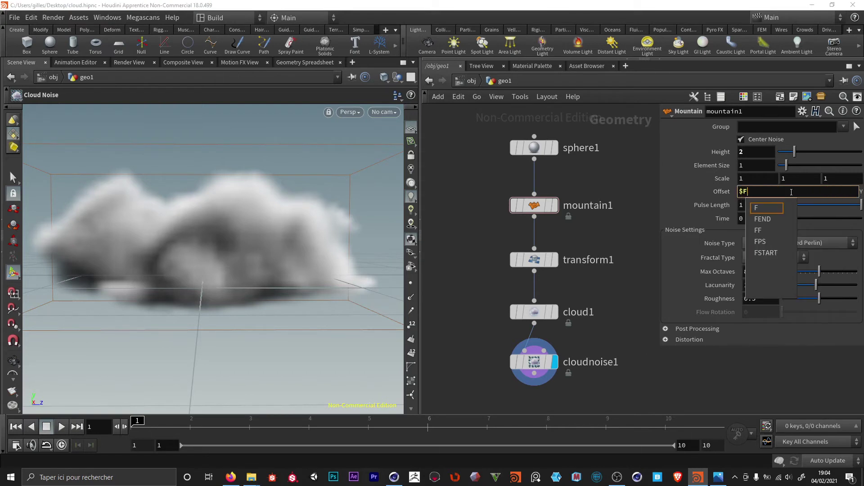
pyautogui.press('Return')
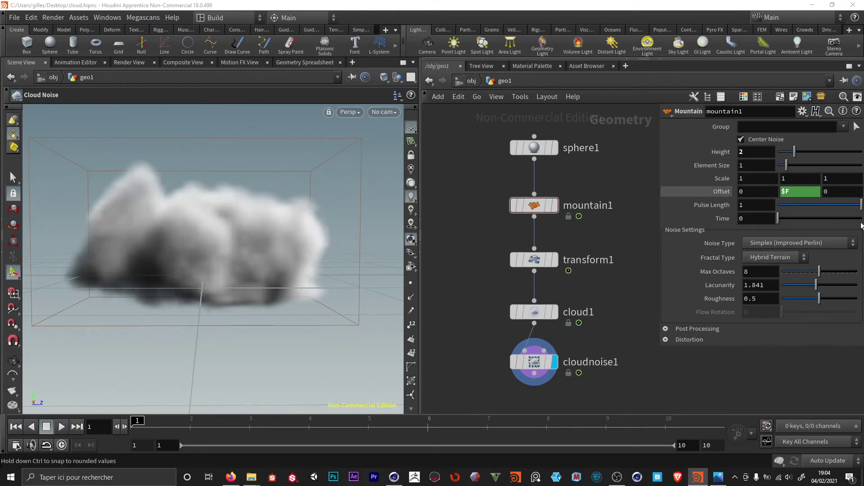
# Check the evaluated value of mountain1's Y Offset expression at frame 1 and at frame 6.
pyautogui.click(722, 193)
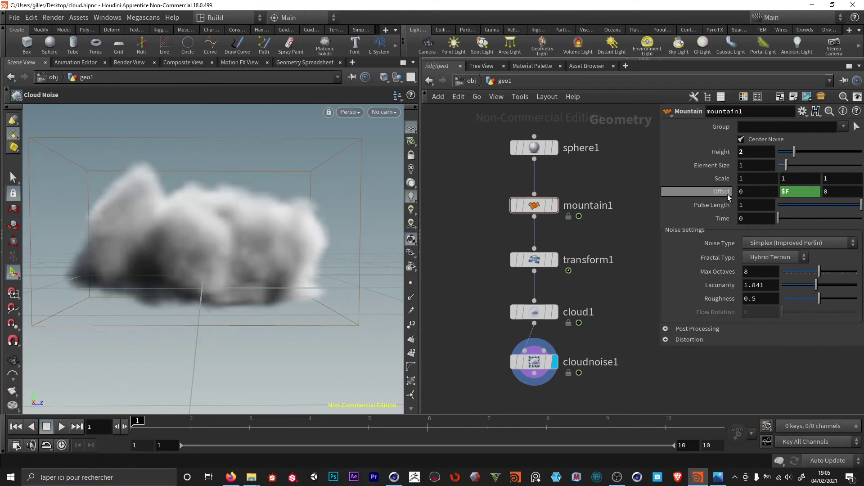
pyautogui.click(788, 193)
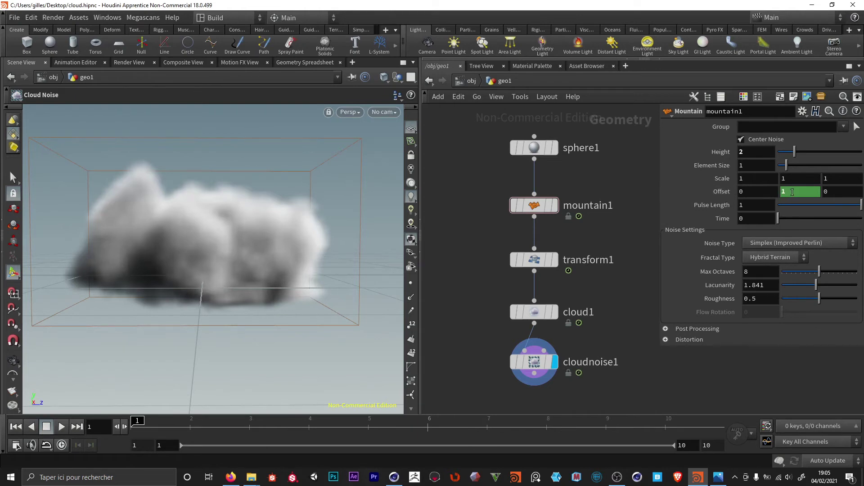
pyautogui.press('Return')
pyautogui.click(783, 192)
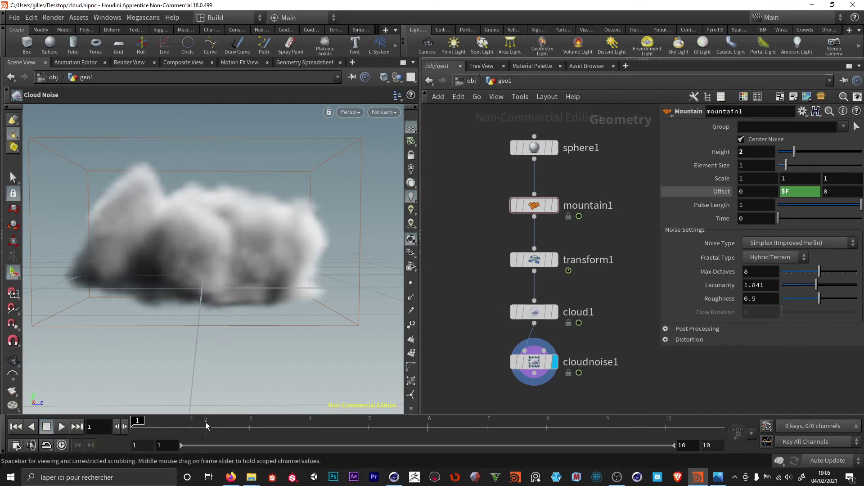
pyautogui.click(428, 421)
pyautogui.click(715, 193)
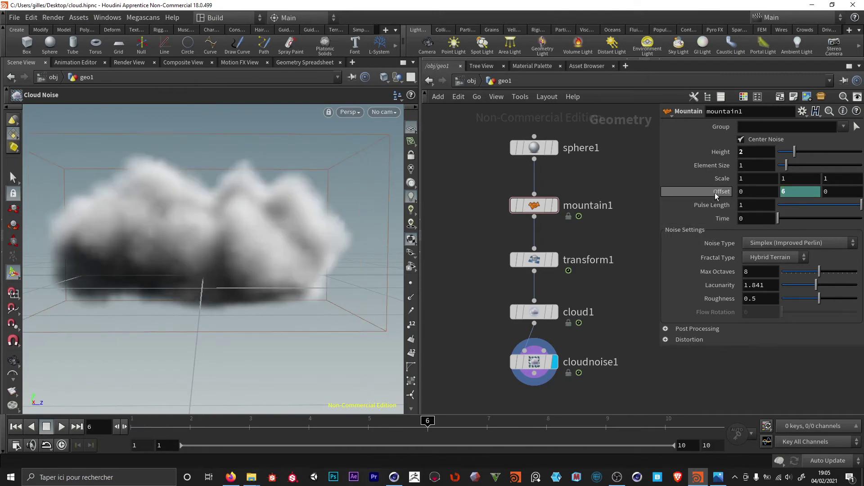
# Play the animation from frame 1 and stop it to review the cloud's different shape on each frame.
pyautogui.click(15, 426)
pyautogui.click(60, 428)
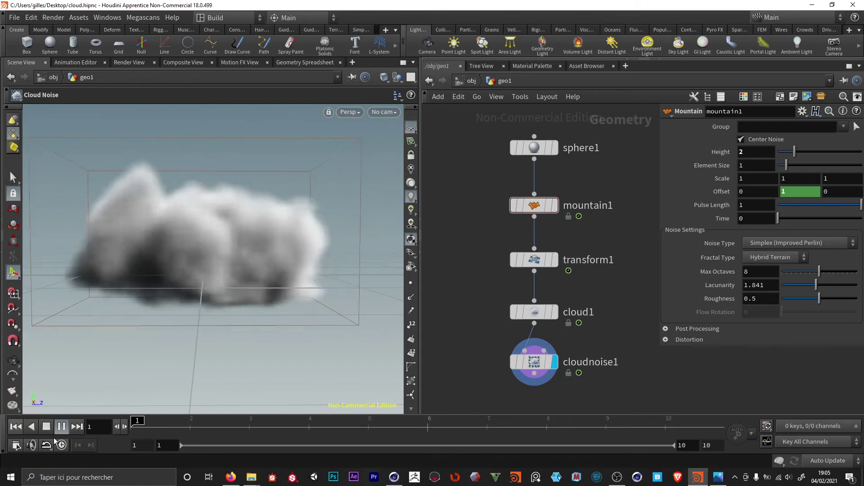
pyautogui.click(57, 431)
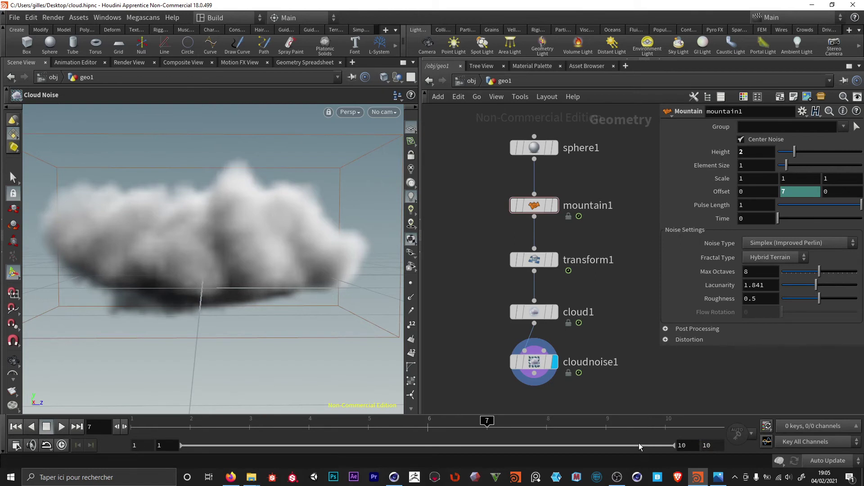
# Move cloudnoise1 lower in the network, display cloud1 and turn on Visualize As Polygons in its Scatter Shapes settings.
pyautogui.moveTo(477, 346); pyautogui.dragTo(437, 323, button='middle')
pyautogui.moveTo(500, 347)
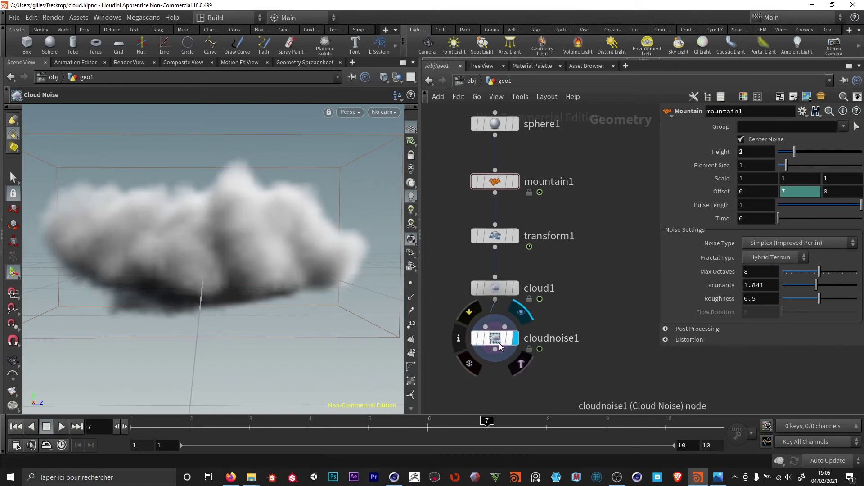
pyautogui.moveTo(500, 345); pyautogui.dragTo(499, 388)
pyautogui.click(516, 292)
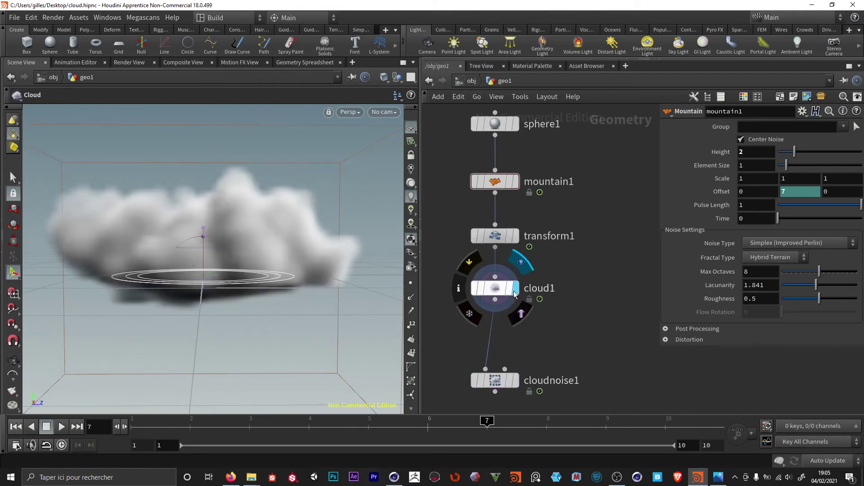
pyautogui.click(504, 289)
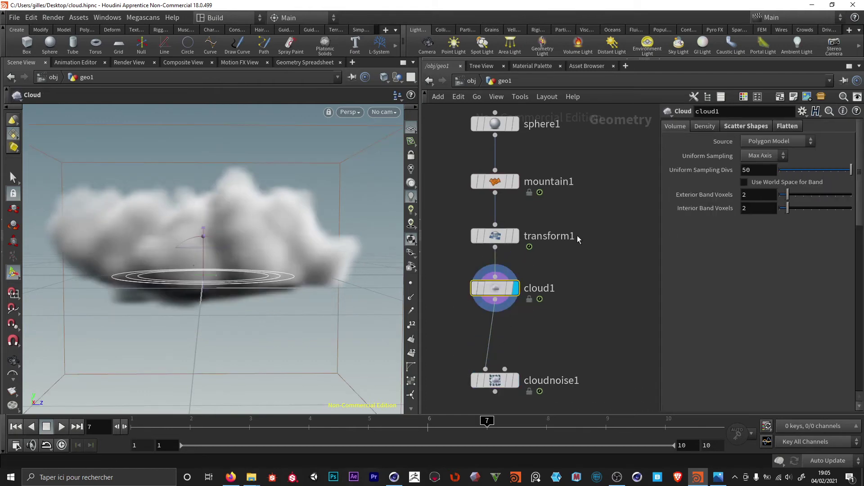
pyautogui.click(737, 127)
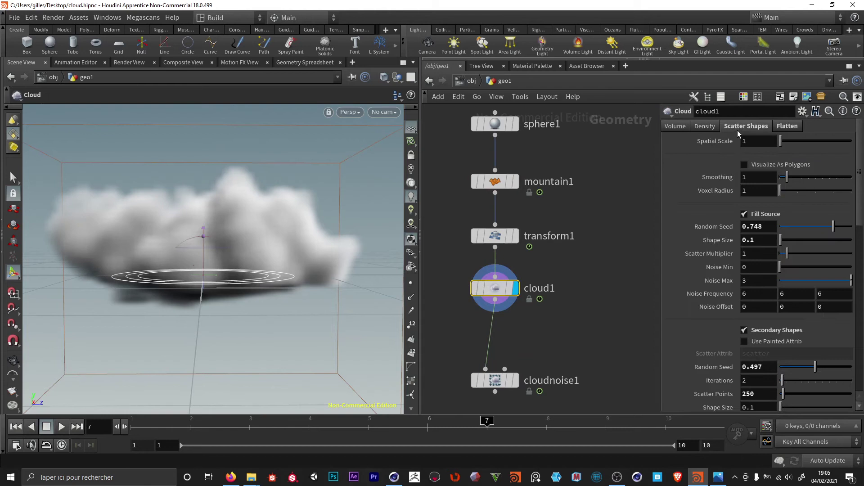
pyautogui.click(744, 166)
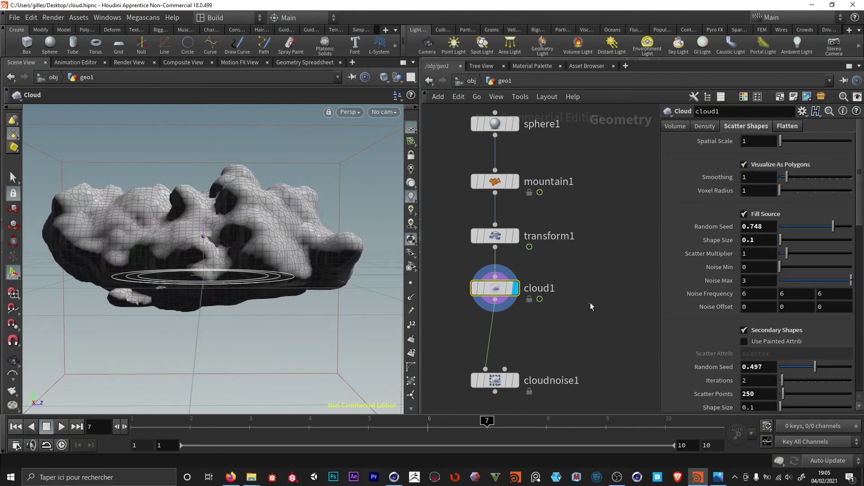
# Add a PolyReduce node fed by cloud1's output, beside the cloudnoise1 branch.
pyautogui.moveTo(496, 300); pyautogui.dragTo(592, 310)
pyautogui.press('Tab')
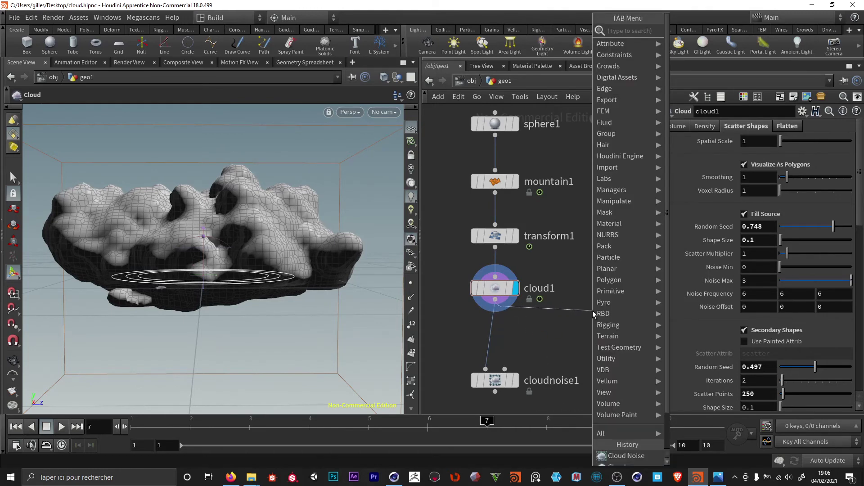
pyautogui.write('poly r')
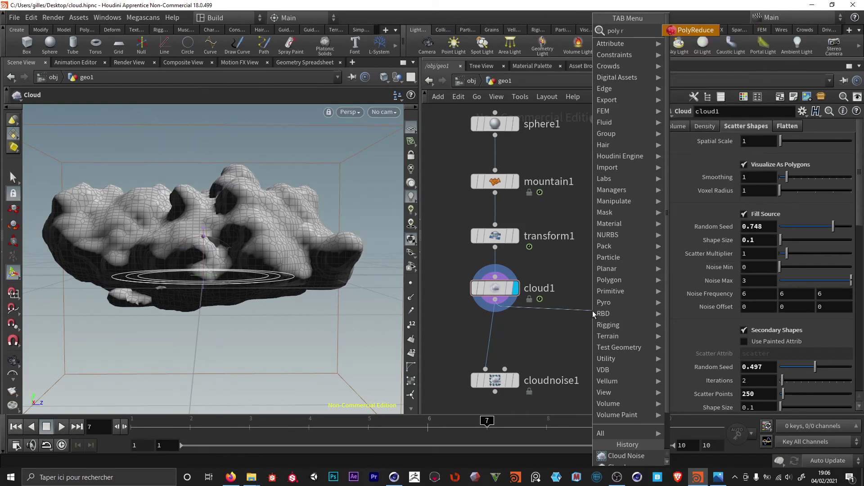
pyautogui.press('Return')
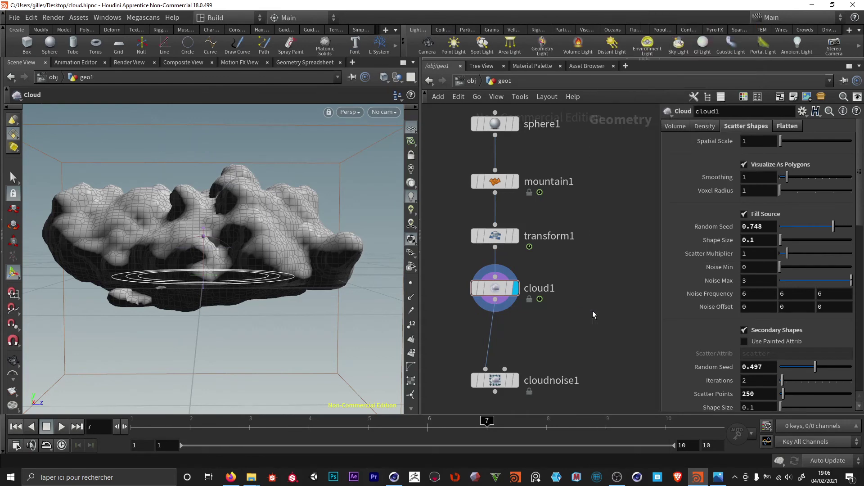
pyautogui.click(592, 310)
pyautogui.click(612, 336)
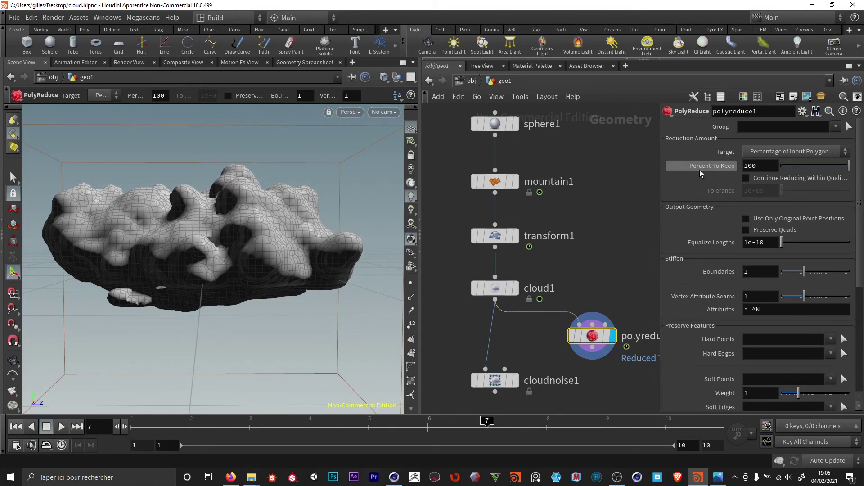
# Set polyreduce1's Percent To Keep to 10 and toggle its bypass to compare the reduced and original meshes.
pyautogui.moveTo(694, 174)
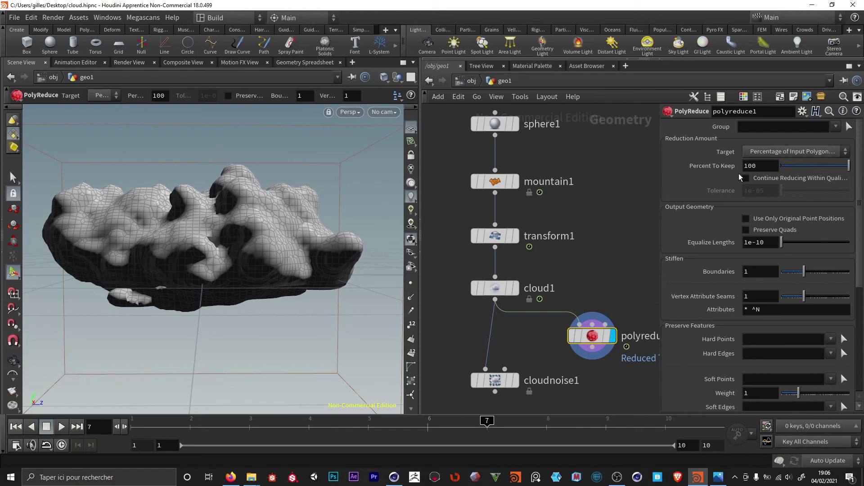
pyautogui.click(763, 166)
pyautogui.press('Return')
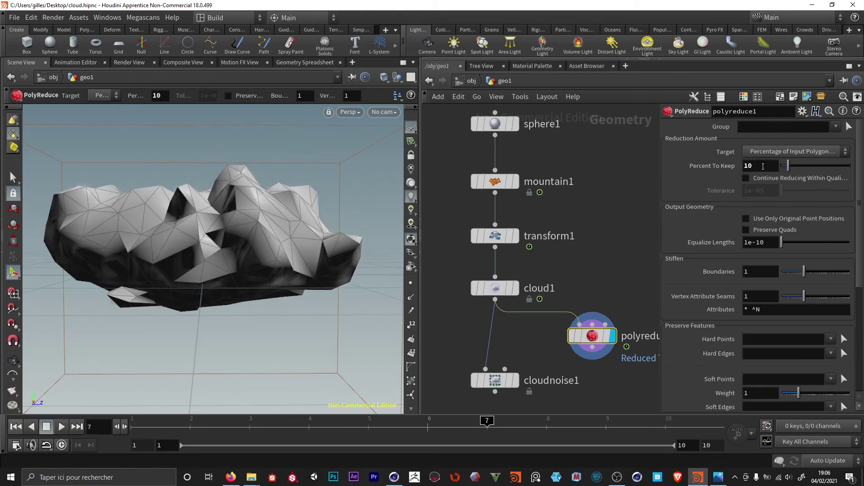
pyautogui.click(571, 337)
pyautogui.click(572, 337)
pyautogui.click(571, 337)
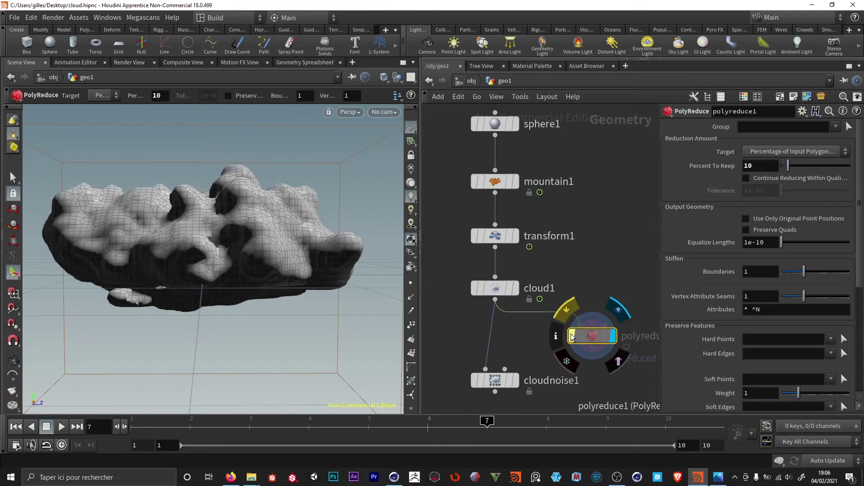
pyautogui.click(572, 337)
# Add a File Cache node directly below polyreduce1, connected to its output, and view the reduced mesh at frame 3.
pyautogui.moveTo(599, 392); pyautogui.dragTo(570, 309, button='middle')
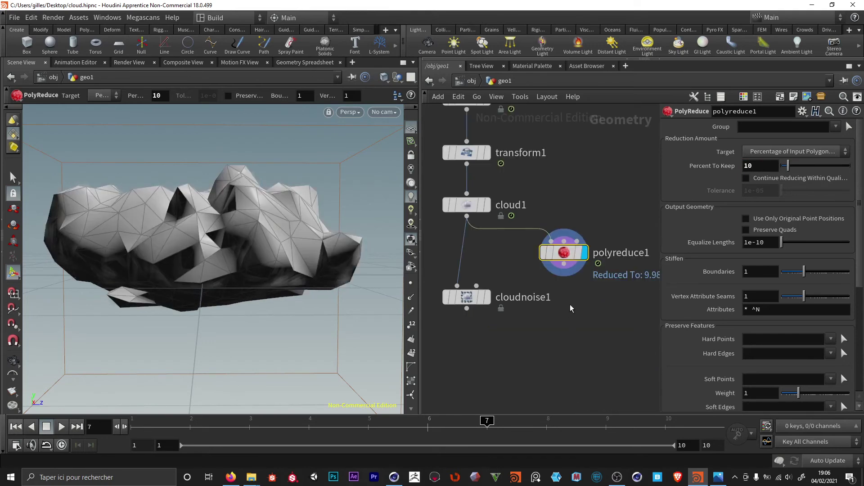
pyautogui.click(564, 264)
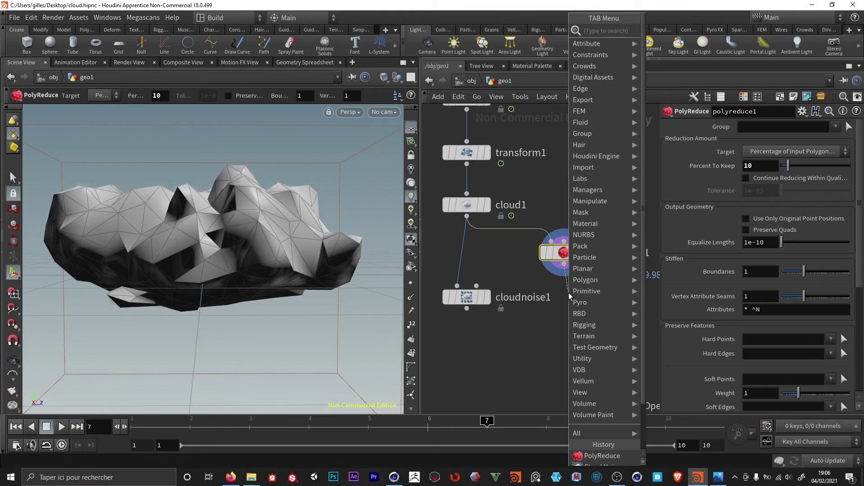
pyautogui.write('fil')
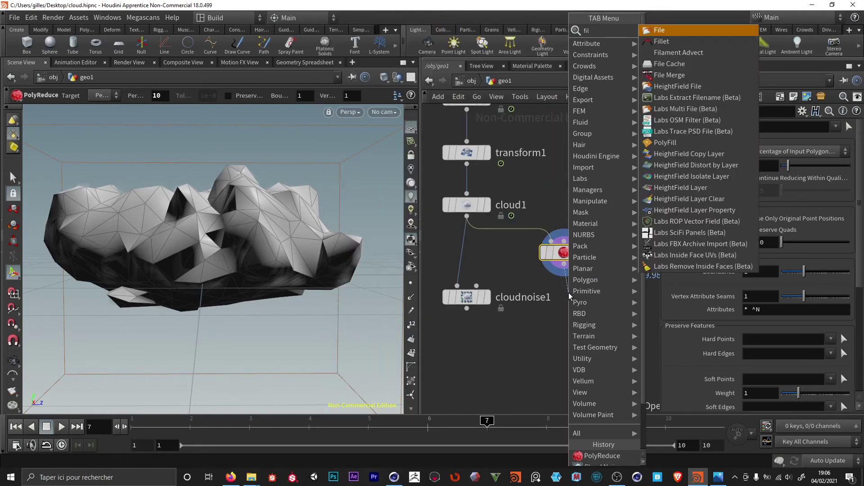
pyautogui.write('e')
pyautogui.press('Down')
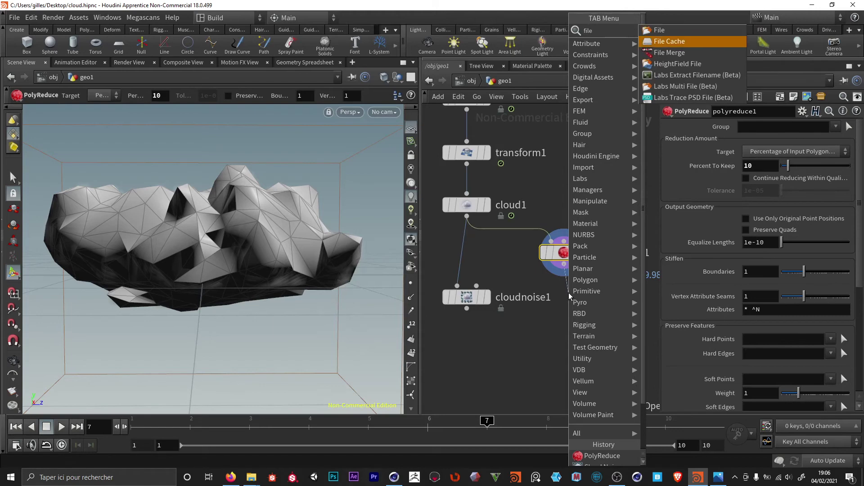
pyautogui.press('Return')
pyautogui.click(569, 295)
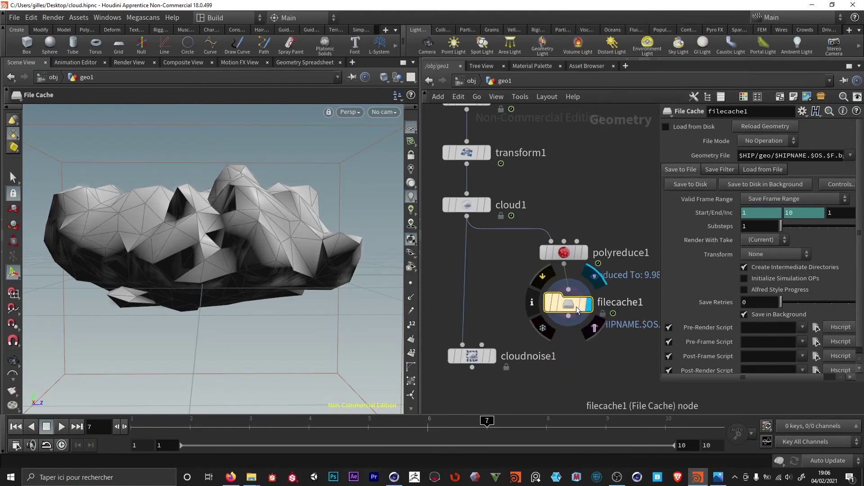
pyautogui.moveTo(573, 303); pyautogui.dragTo(569, 293)
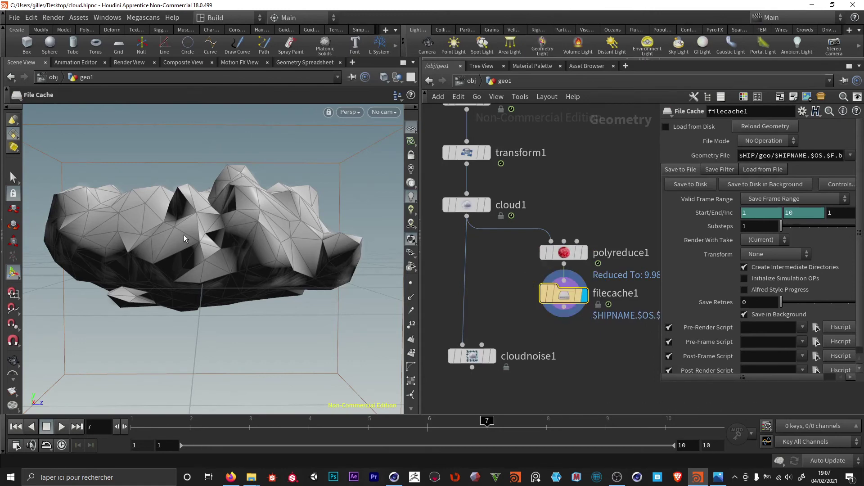
pyautogui.moveTo(191, 425); pyautogui.dragTo(249, 425)
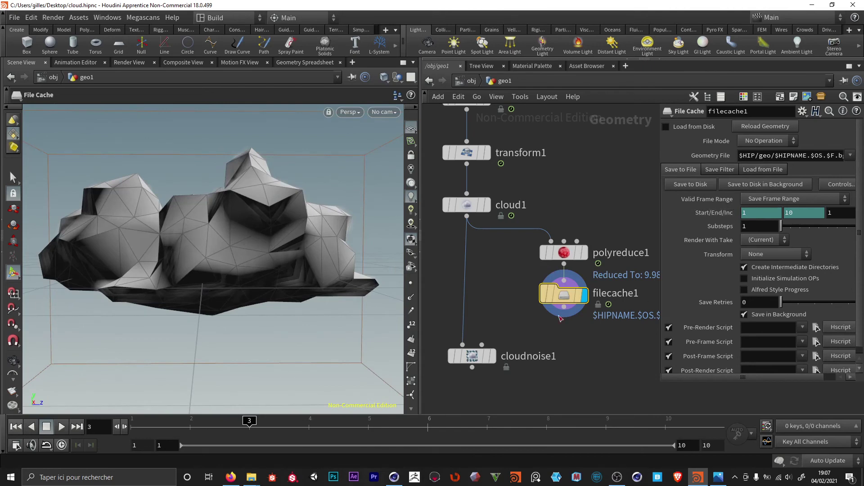
# Set cloud1's Uniform Sampling Divs to 250.
pyautogui.click(485, 205)
pyautogui.click(703, 126)
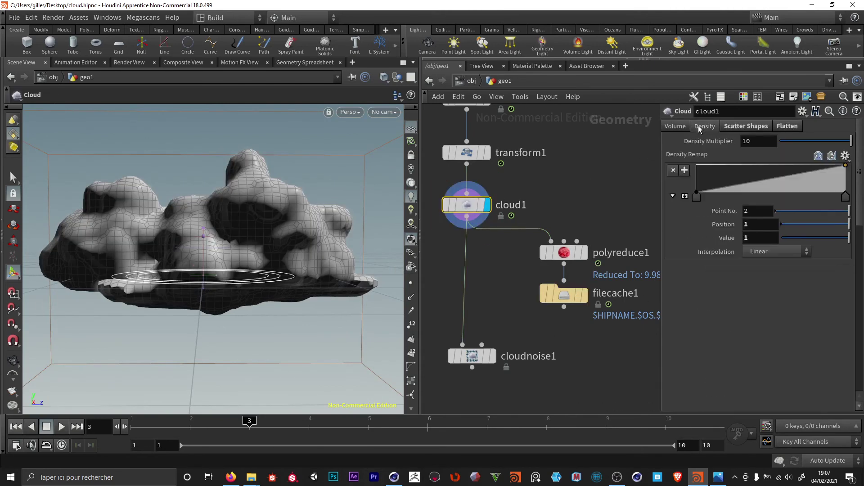
pyautogui.click(674, 131)
pyautogui.click(742, 170)
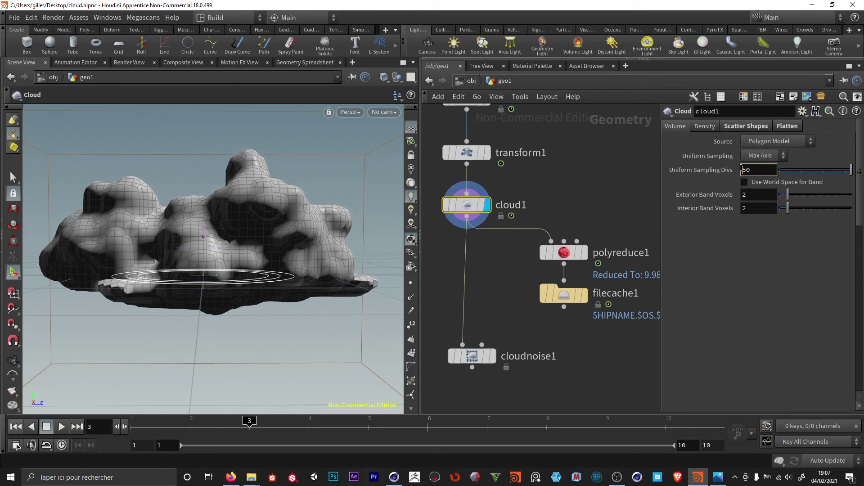
pyautogui.write('2')
pyautogui.press('Return')
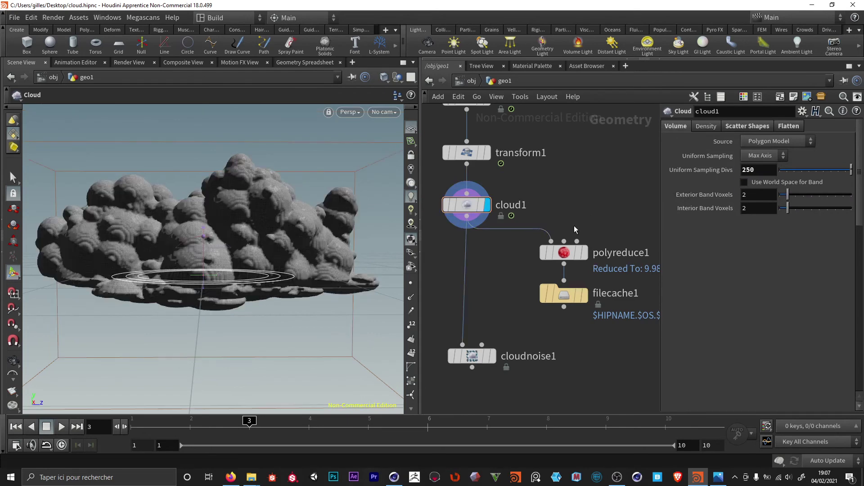
# Display polyreduce1 and lower its Percent To Keep, trying 1 and settling on 2.
pyautogui.click(585, 254)
pyautogui.click(587, 253)
pyautogui.doubleClick(747, 166)
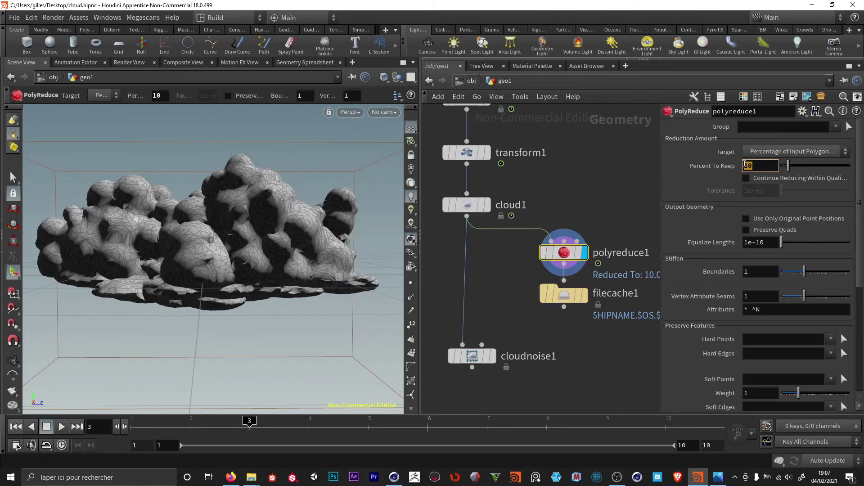
pyautogui.write('1')
pyautogui.press('Return')
pyautogui.doubleClick(747, 165)
pyautogui.write('2')
pyautogui.press('Return')
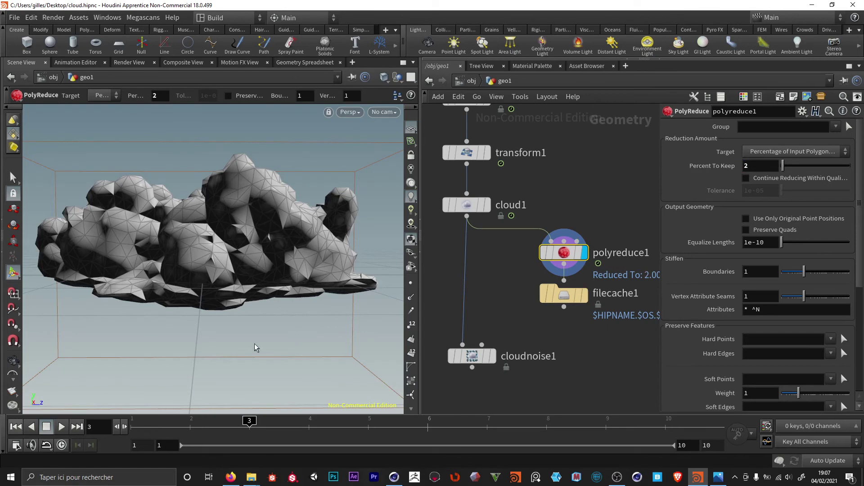
# Display cloud1's full mesh for comparison, and end with filecache1 selected and displayed.
pyautogui.click(491, 205)
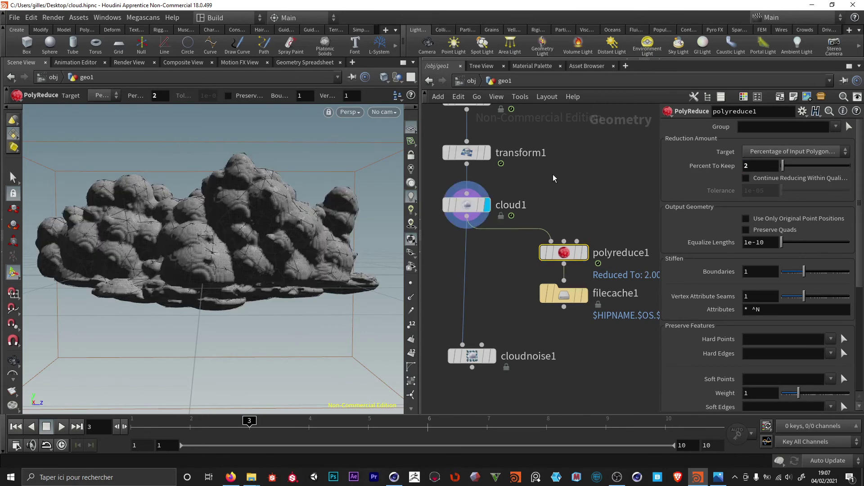
pyautogui.click(571, 301)
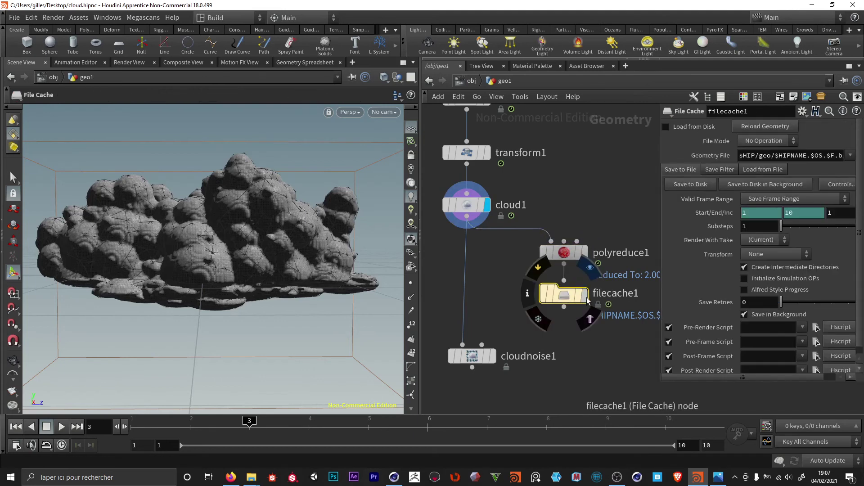
pyautogui.click(587, 301)
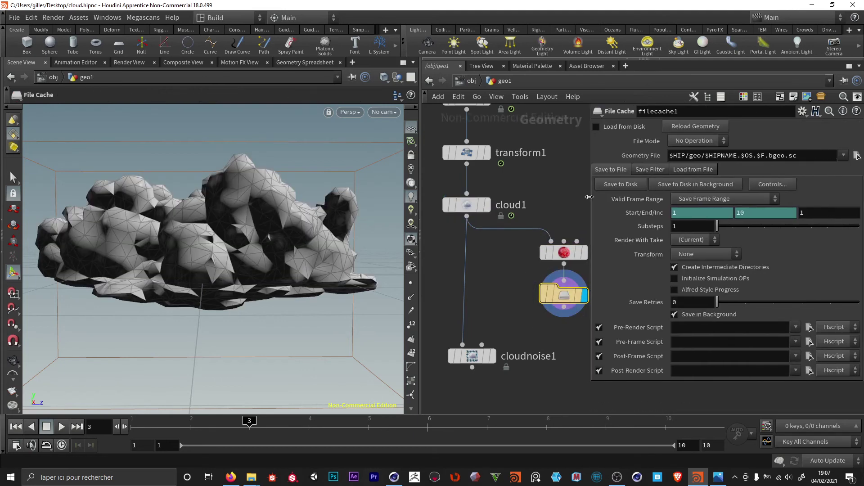
# Browse for filecache1's Geometry File location and open the folder $HIP/clouds tuto/cloud_mesh/.
pyautogui.click(853, 157)
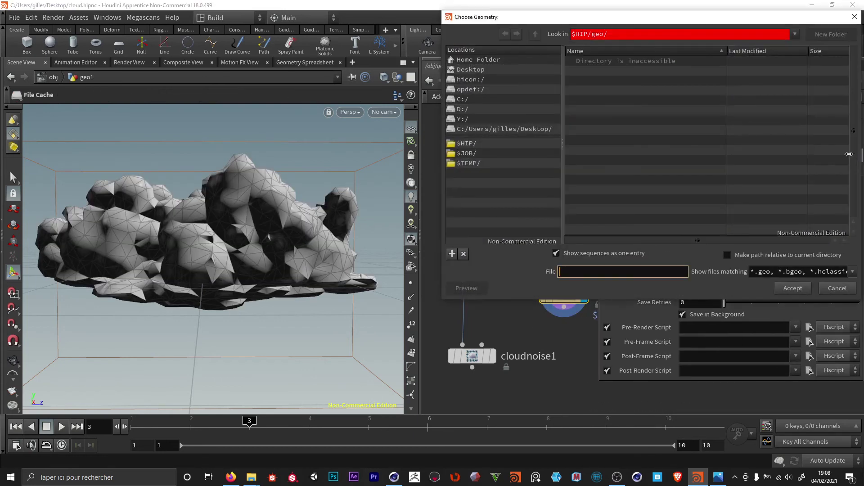
pyautogui.click(466, 144)
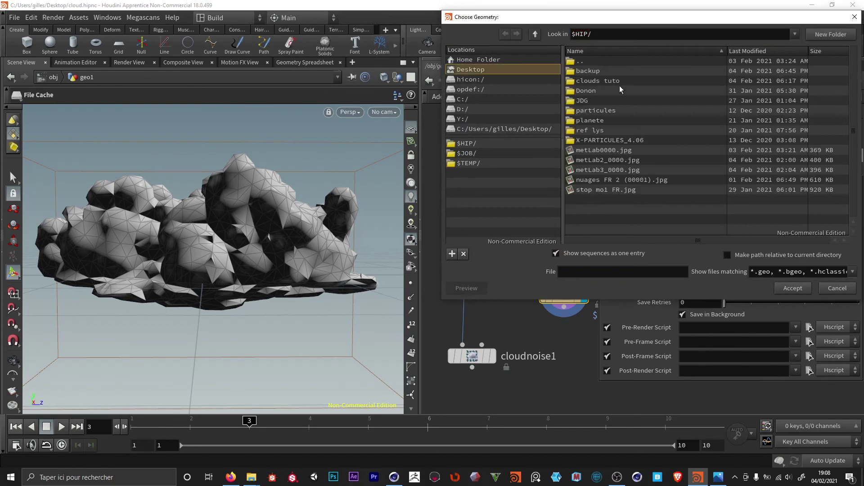
pyautogui.doubleClick(592, 83)
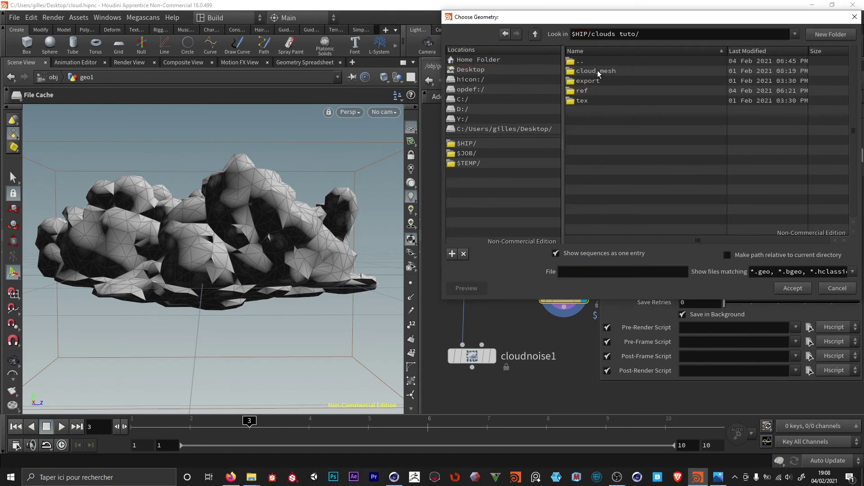
pyautogui.doubleClick(598, 71)
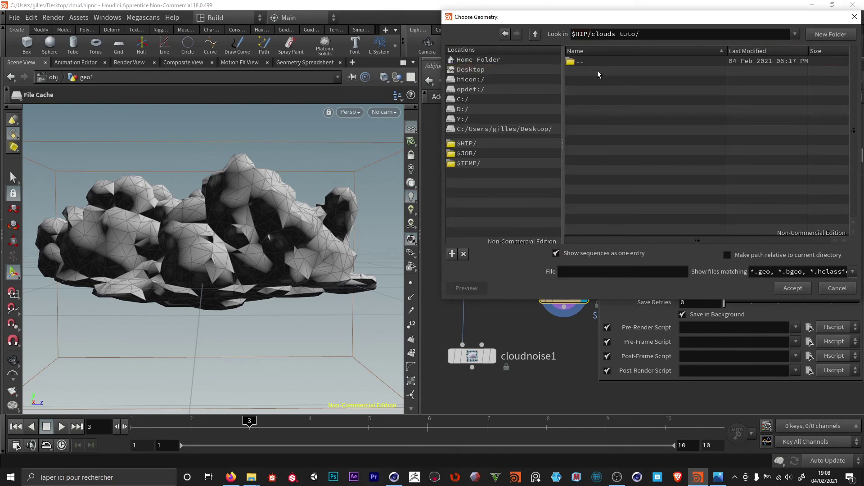
# Name filecache1's output cloud_mesh_$F2.obj and save the frame range 1 to 10 to disk.
pyautogui.click(576, 271)
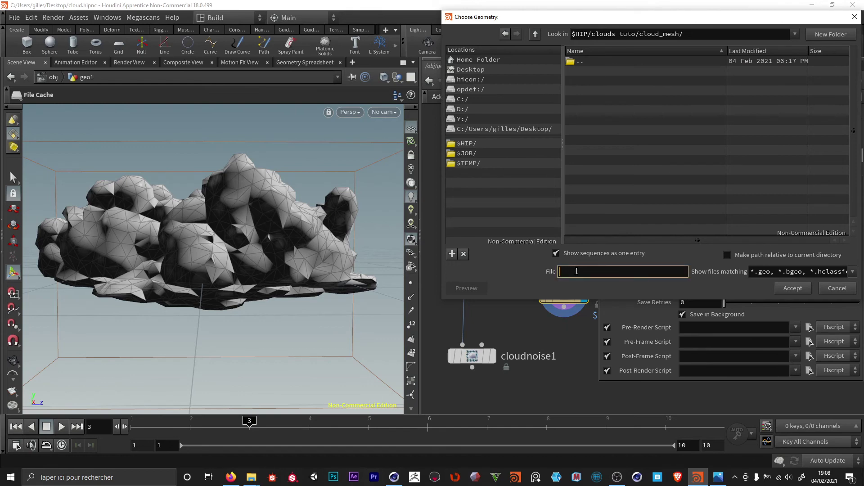
pyautogui.write('cloud_mesh_$F2.obj')
pyautogui.moveTo(567, 273); pyautogui.dragTo(615, 273)
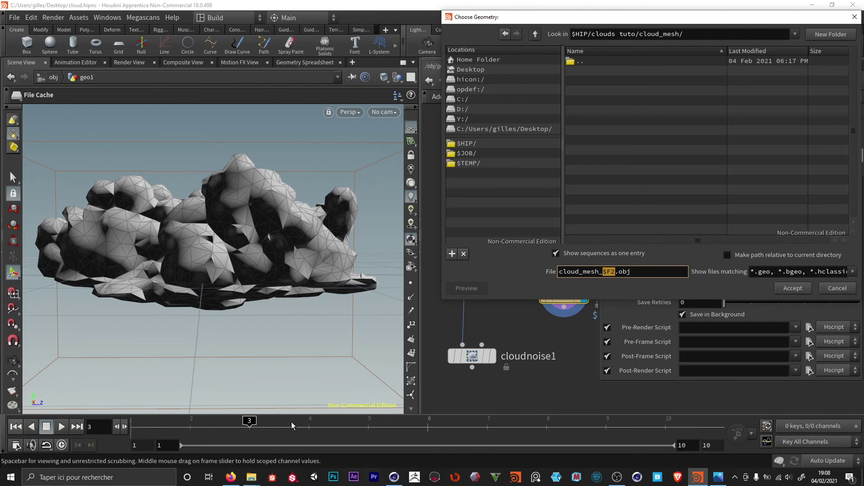
pyautogui.click(612, 272)
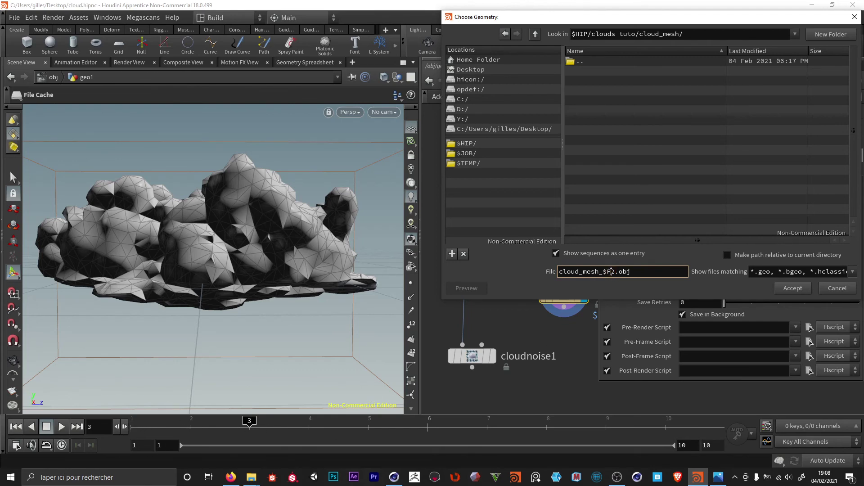
pyautogui.moveTo(612, 273); pyautogui.dragTo(616, 273)
pyautogui.click(648, 287)
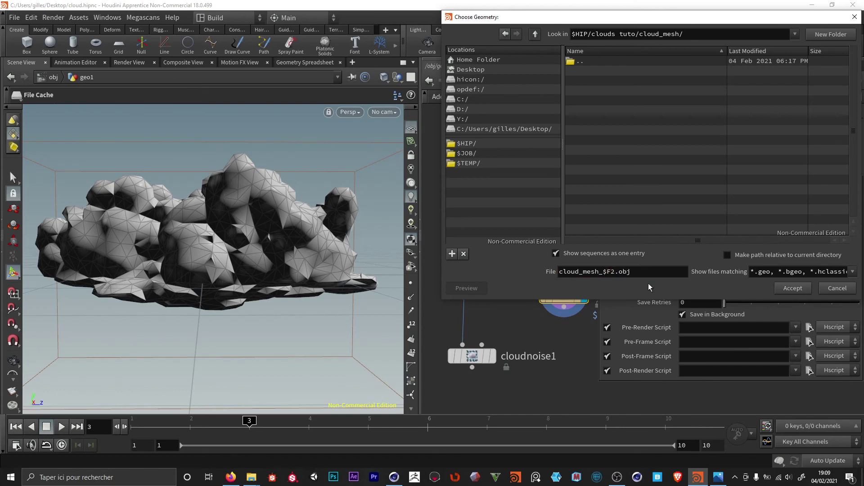
pyautogui.click(795, 291)
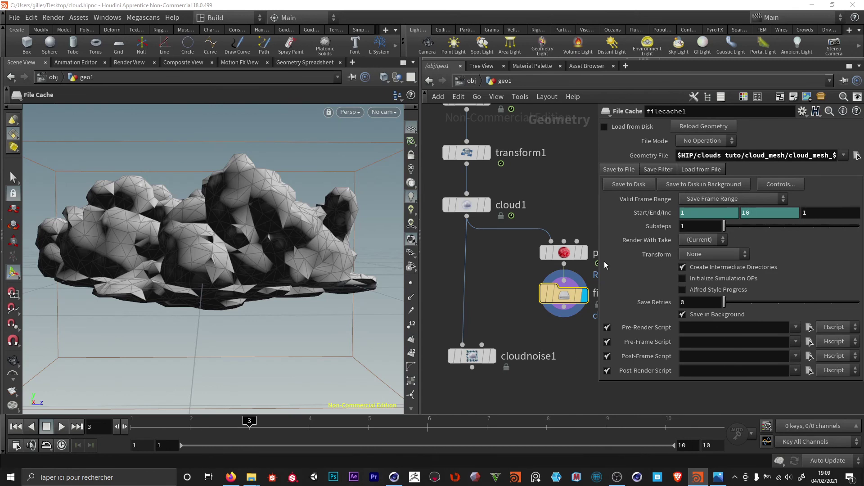
pyautogui.click(631, 185)
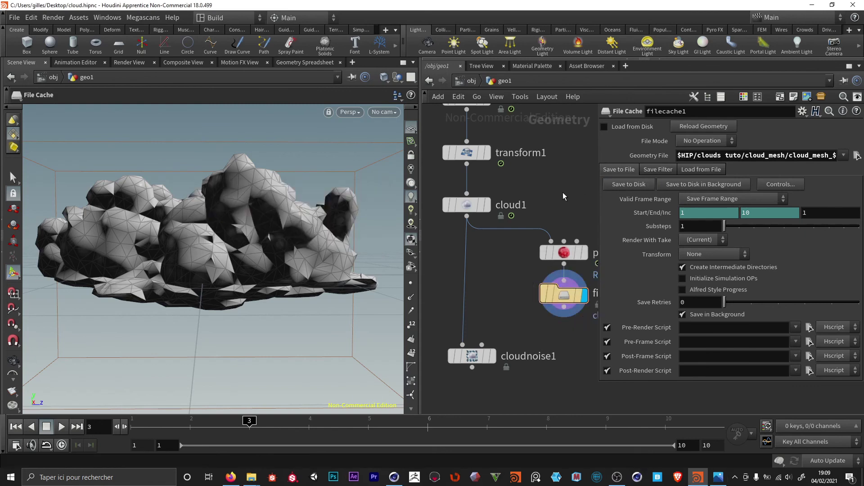
# Widen the network area, turn off Visualize As Polygons in cloud1's Scatter Shapes settings, and display cloudnoise1.
pyautogui.moveTo(516, 297); pyautogui.dragTo(509, 270, button='middle')
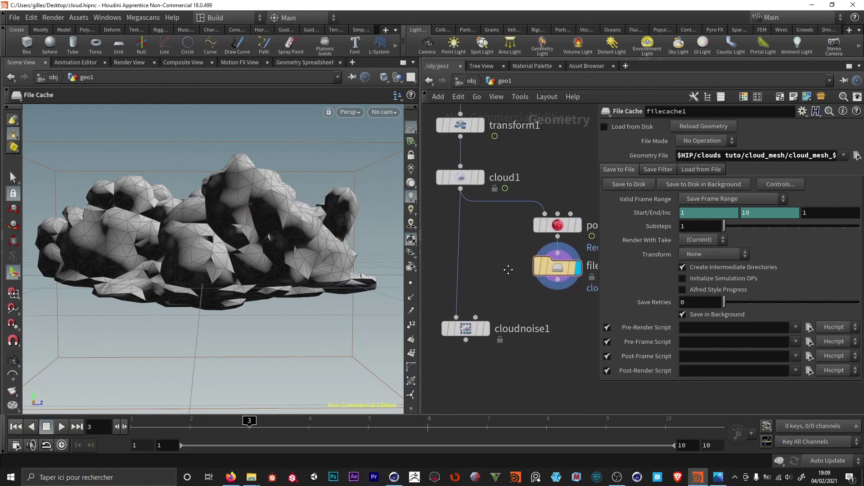
pyautogui.moveTo(420, 313); pyautogui.dragTo(380, 282)
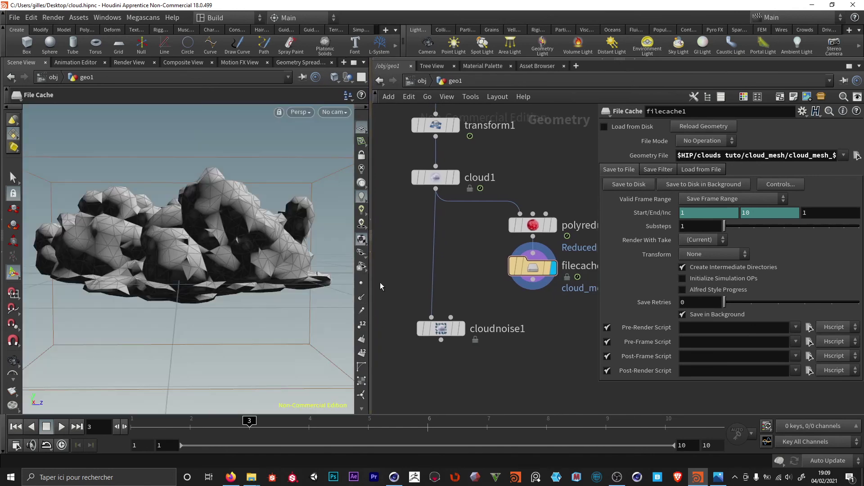
pyautogui.moveTo(460, 230); pyautogui.dragTo(471, 277, button='middle')
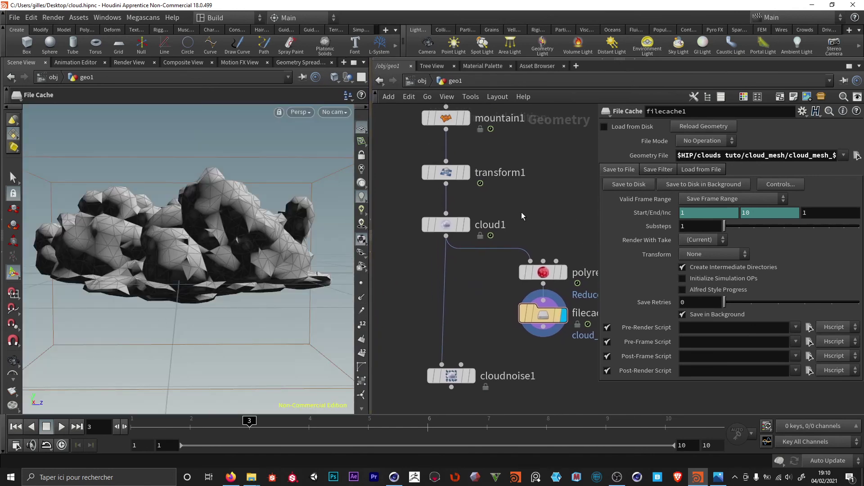
pyautogui.click(450, 230)
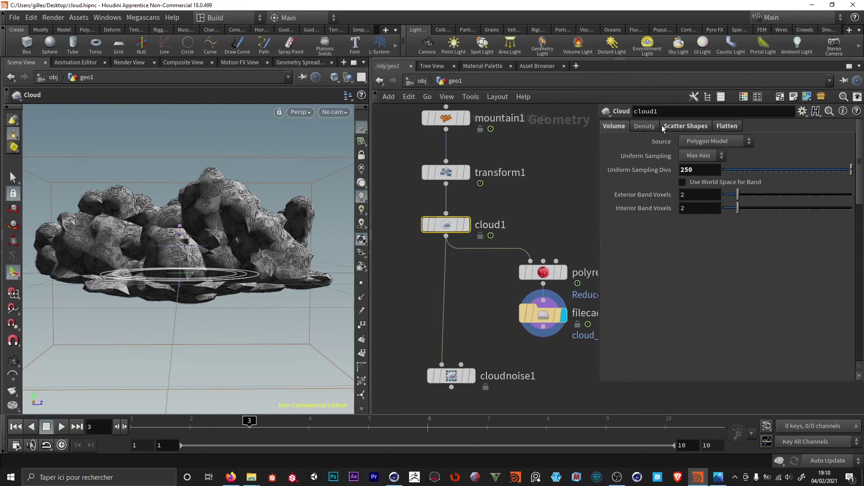
pyautogui.click(676, 128)
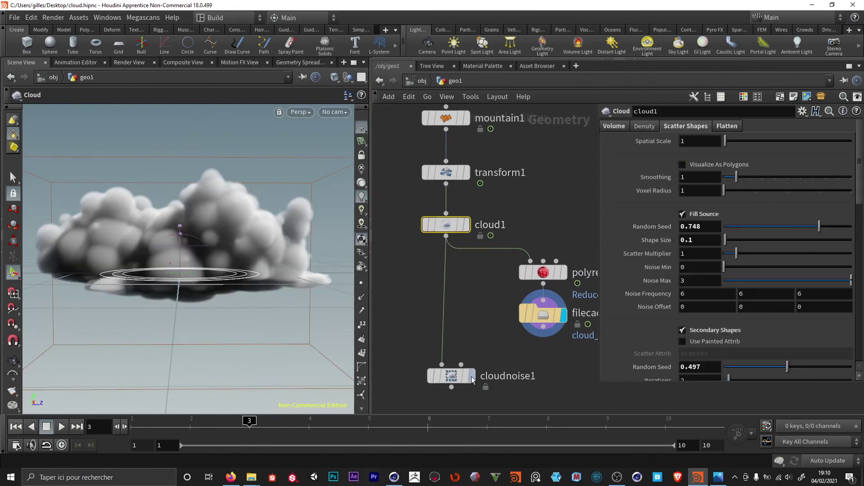
pyautogui.moveTo(471, 377)
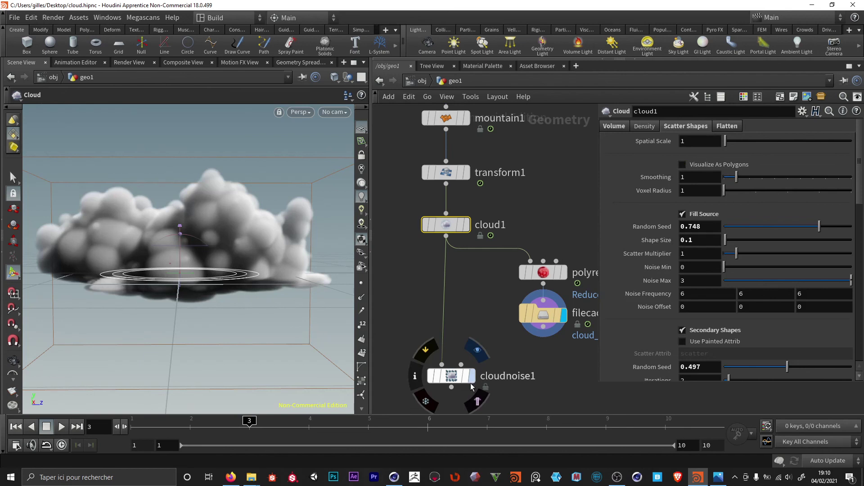
pyautogui.click(472, 375)
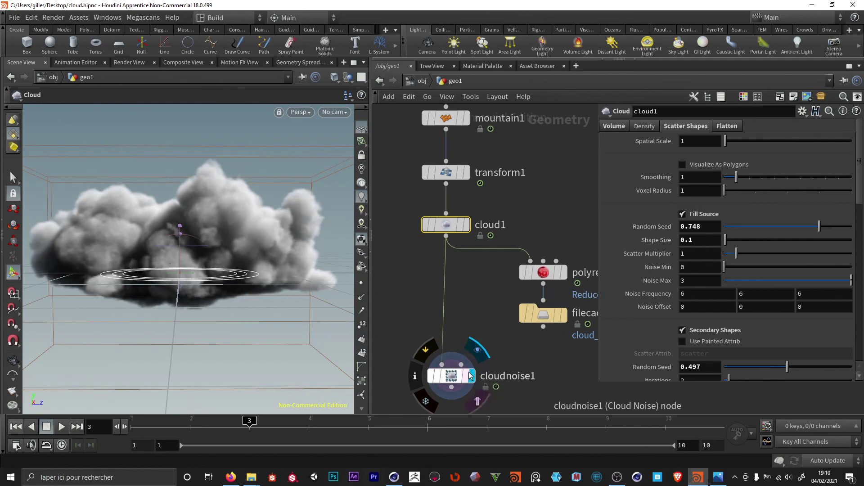
# Duplicate filecache1, place the copy beside and below cloudnoise1, and connect cloudnoise1's output to it.
pyautogui.moveTo(488, 293); pyautogui.dragTo(460, 215, button='middle')
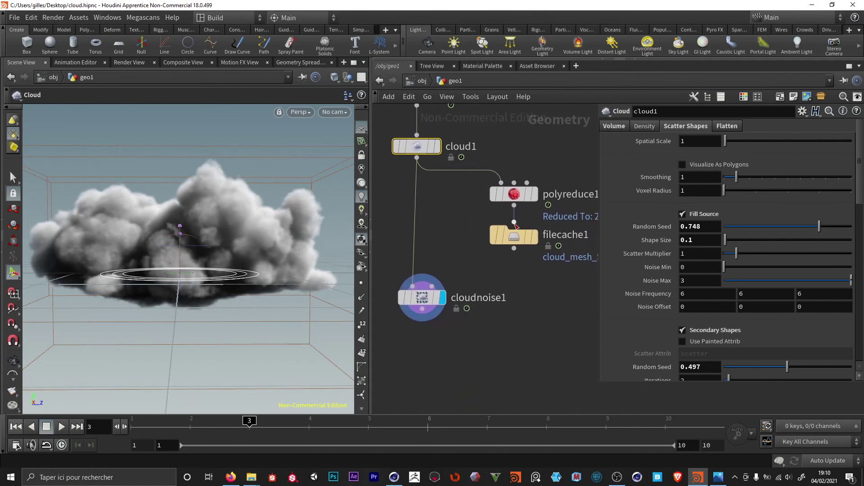
pyautogui.click(516, 237)
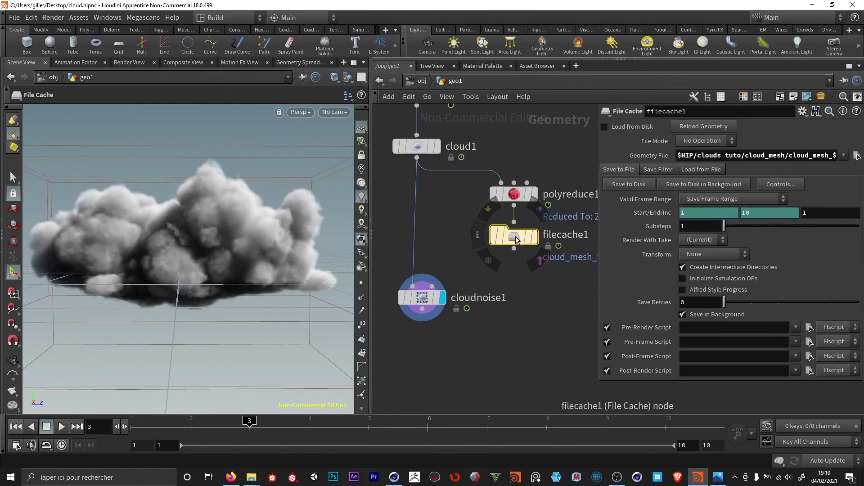
pyautogui.hotkey('ctrl', 'c')
pyautogui.click(512, 332)
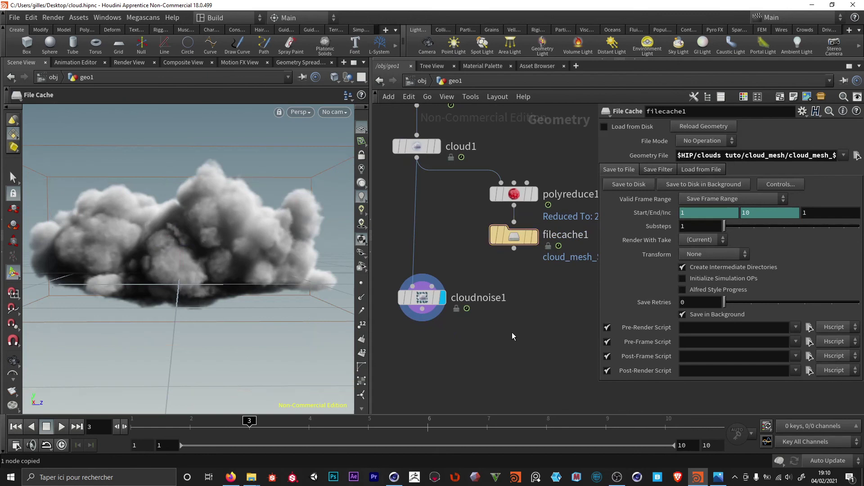
pyautogui.hotkey('ctrl', 'v')
pyautogui.moveTo(512, 333)
pyautogui.mouseDown()
pyautogui.moveTo(514, 382)
pyautogui.moveTo(520, 339)
pyautogui.mouseUp()
pyautogui.click(514, 369)
pyautogui.click(422, 309)
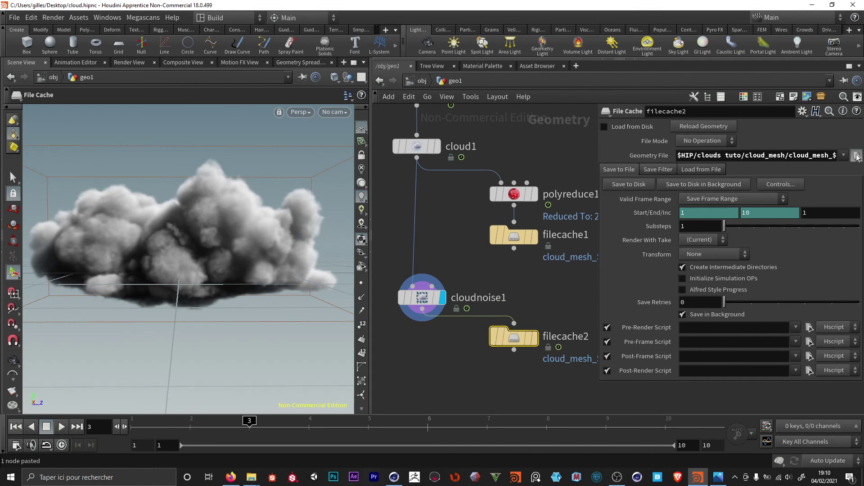
# Browse for filecache2's Geometry File, pick the existing cloud_mesh_$F2.obj sequence as the base name, and remove its (1-10) suffix.
pyautogui.click(856, 155)
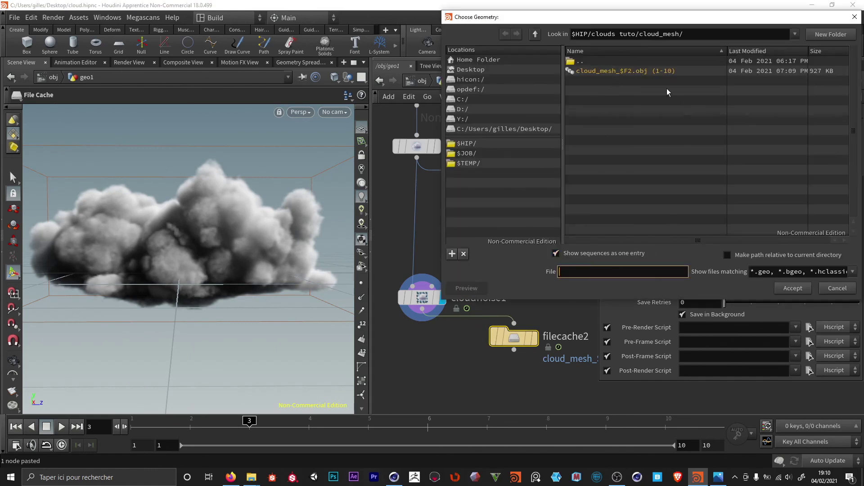
pyautogui.click(602, 72)
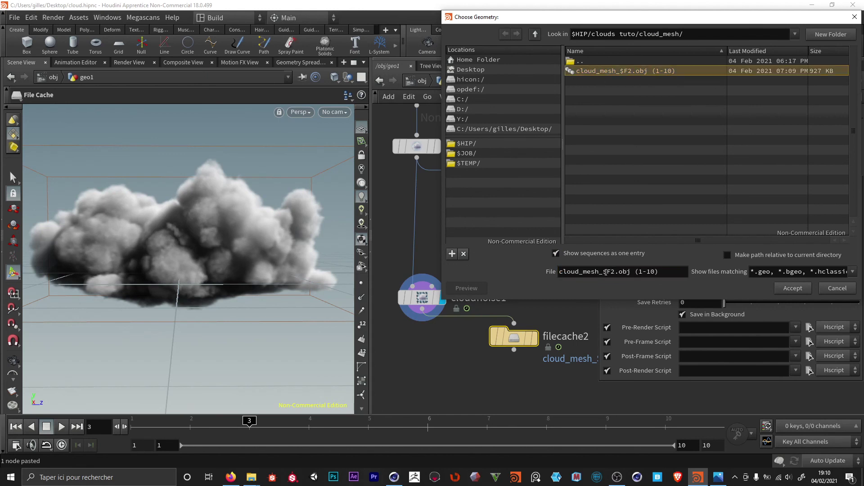
pyautogui.moveTo(632, 271); pyautogui.dragTo(661, 272)
pyautogui.press('BackSpace')
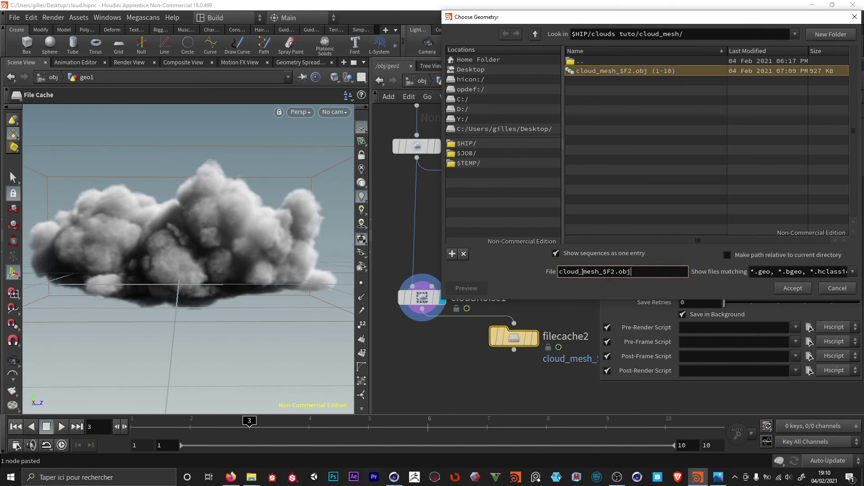
# Change filecache2's output file name to cloud_VDB_$F2.vdb and save the frame range 1 to 10 to disk.
pyautogui.click(597, 272)
pyautogui.press('BackSpace')
pyautogui.press('BackSpace')
pyautogui.press('BackSpace')
pyautogui.press('BackSpace')
pyautogui.write('VDB')
pyautogui.click(637, 276)
pyautogui.write('vdb')
pyautogui.click(779, 284)
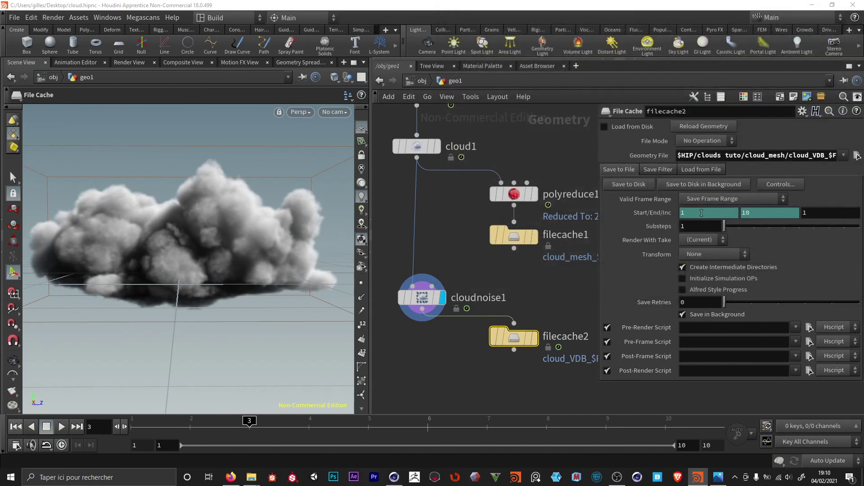
pyautogui.click(647, 185)
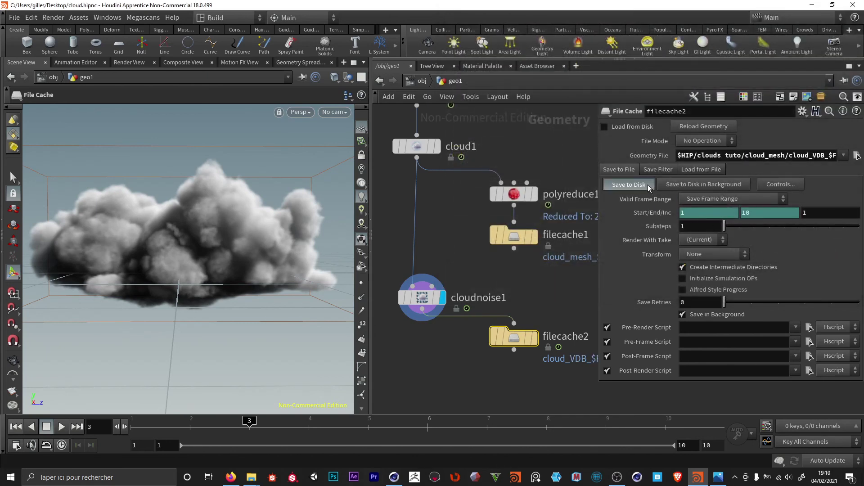